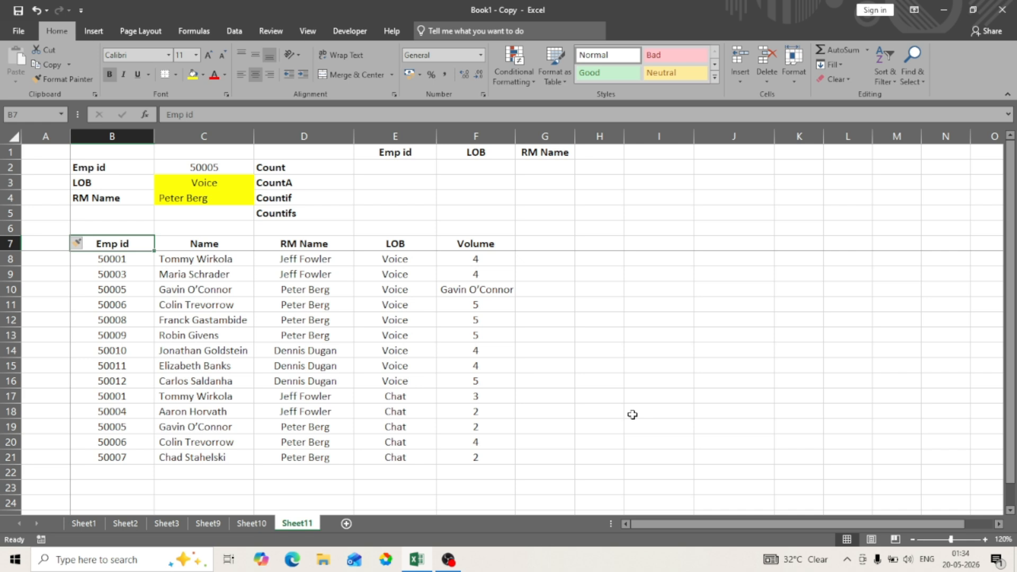
# - Examine the Emp id, Name, RM Name and LOB columns of the table starting at row 7
pyautogui.press('Down')
pyautogui.press('Up')
pyautogui.hotkey('ctrl', 'shift', 'Right')
pyautogui.hotkey('ctrl', 'shift', 'Down')
pyautogui.press('Left')
pyautogui.press('Right')
pyautogui.hotkey('ctrl', 'shift', 'Down')
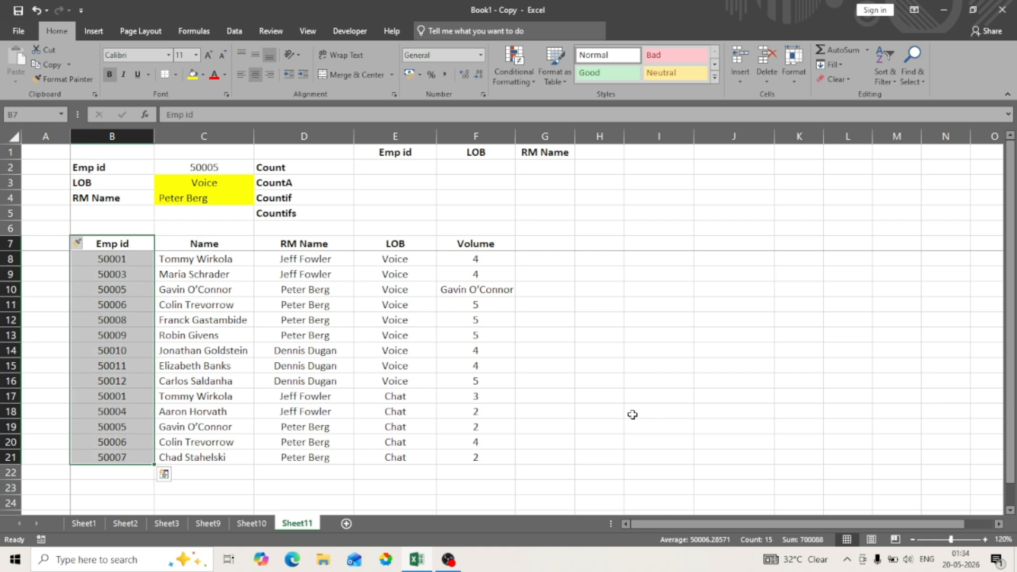
pyautogui.press('Right')
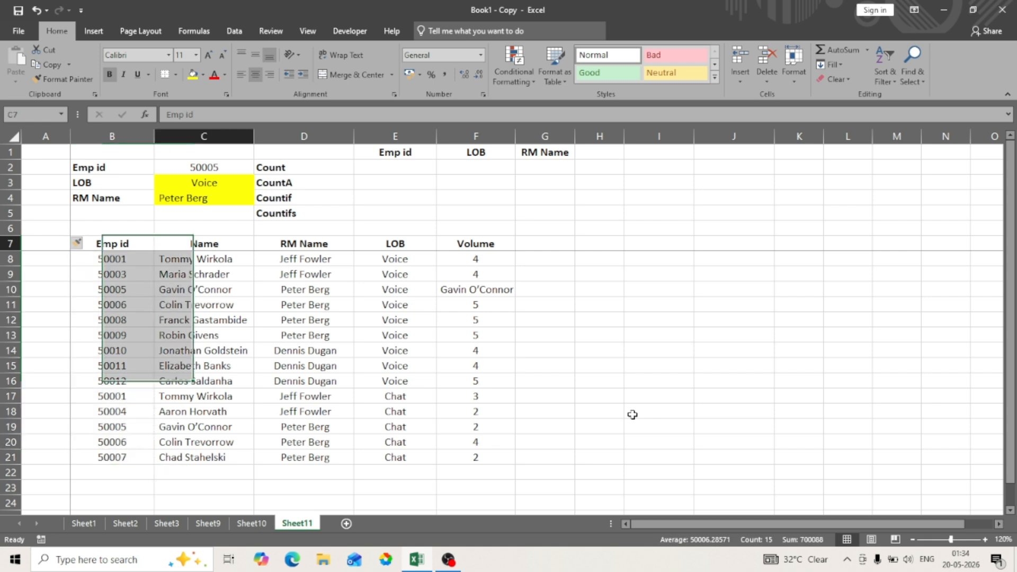
pyautogui.hotkey('ctrl', 'shift', 'Down')
pyautogui.press('Right')
pyautogui.press('Left')
pyautogui.hotkey('ctrl', 'shift', 'Down')
pyautogui.press('Right')
pyautogui.hotkey('ctrl', 'shift', 'Down')
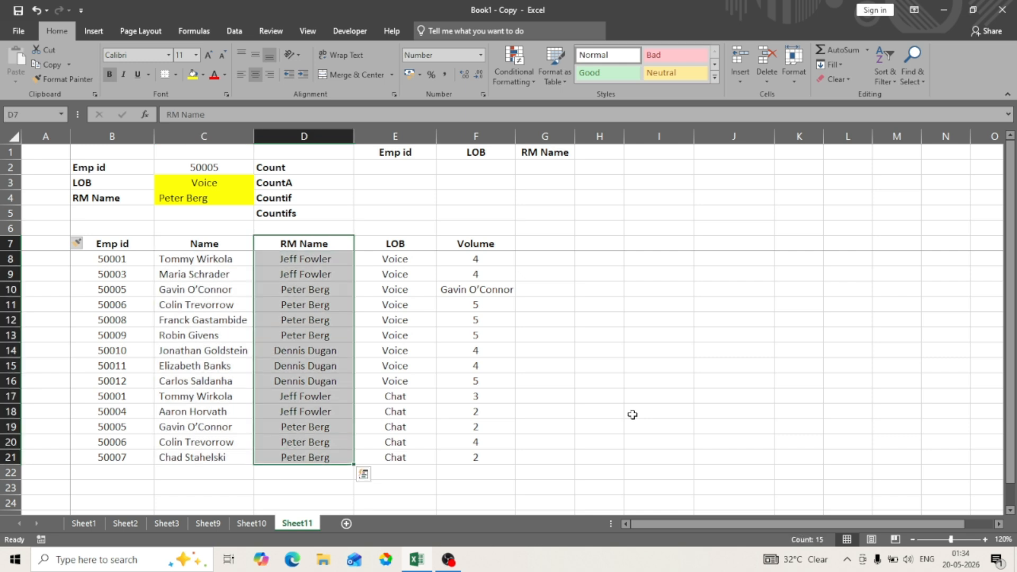
pyautogui.press('Right')
pyautogui.hotkey('ctrl', 'shift', 'Down')
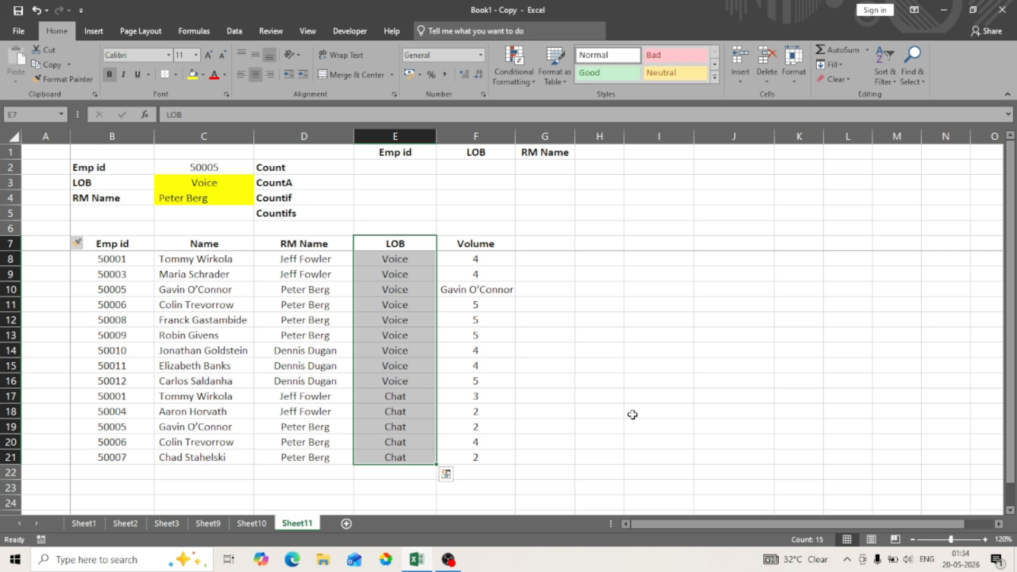
# - Examine individual table records and the LOB entries between the first and last data rows
pyautogui.press('Down')
pyautogui.hotkey('shift', 'space')
pyautogui.hotkey('ctrl', 'Down')
pyautogui.hotkey('shift', 'space')
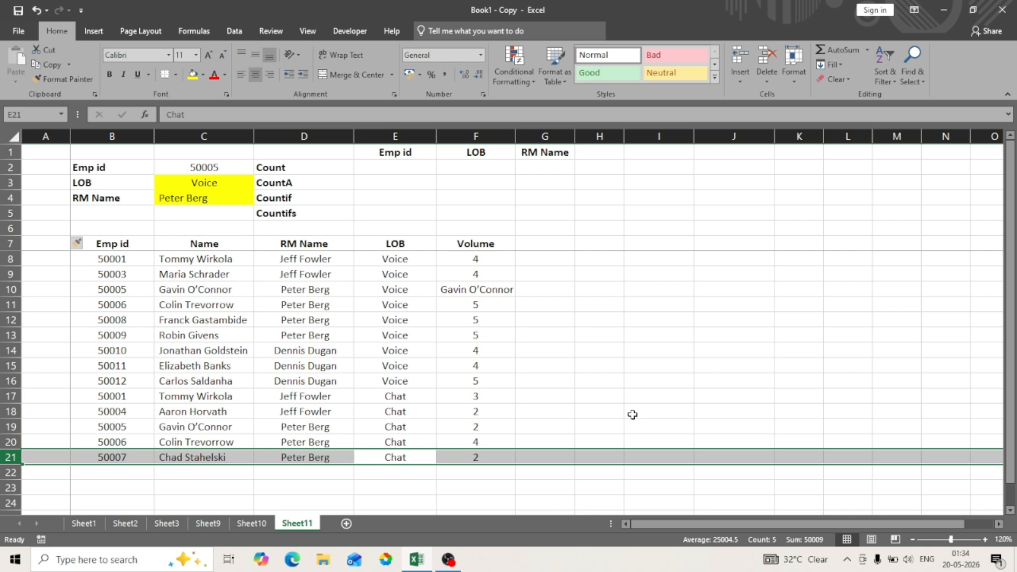
pyautogui.hotkey('ctrl', 'Up')
pyautogui.press('Down')
pyautogui.press('Down')
pyautogui.press('Down')
pyautogui.press('Down')
pyautogui.press('Down')
pyautogui.press('Down')
pyautogui.hotkey('ctrl', 'Up')
pyautogui.press('Down')
pyautogui.press('Right')
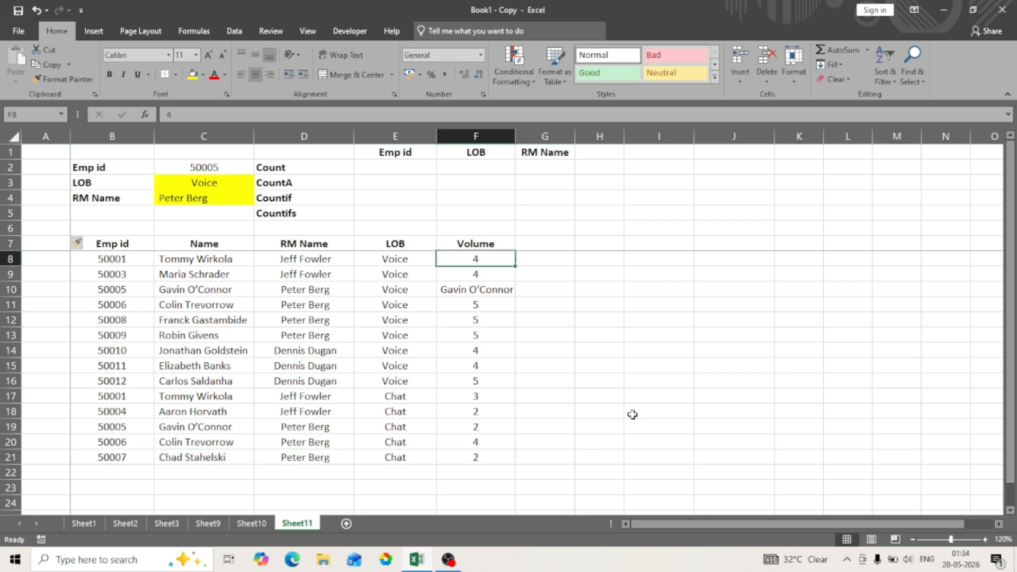
# - Examine the Volume column's entries from its header down to row 21
pyautogui.hotkey('ctrl', 'Up')
pyautogui.press('Down')
pyautogui.hotkey('ctrl', 'shift', 'Down')
pyautogui.press('Left')
pyautogui.press('Right')
pyautogui.press('Down')
pyautogui.press('Down')
pyautogui.press('Down')
pyautogui.press('Up')
pyautogui.hotkey('ctrl', 'Up')
pyautogui.hotkey('ctrl', 'shift', 'Down')
pyautogui.hotkey('ctrl', 'shift', 'Up')
pyautogui.press('Down')
pyautogui.press('Up')
pyautogui.hotkey('ctrl', 'Left')
pyautogui.hotkey('ctrl', 'Right')
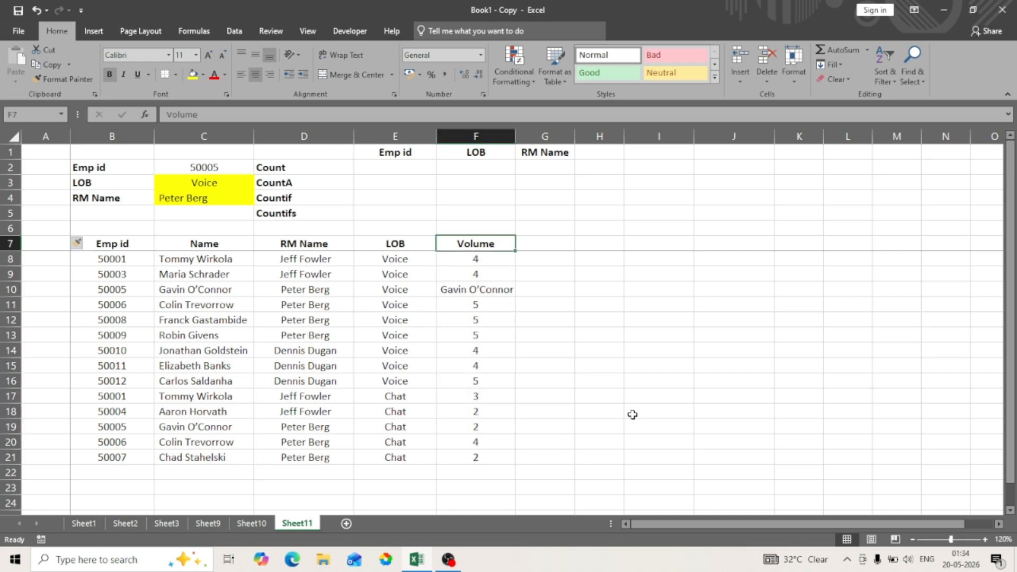
# - Compare the same employee's Voice record in row 8 with the Chat record in row 17
pyautogui.press('Left')
pyautogui.press('Left')
pyautogui.press('Left')
pyautogui.press('Left')
pyautogui.press('Down')
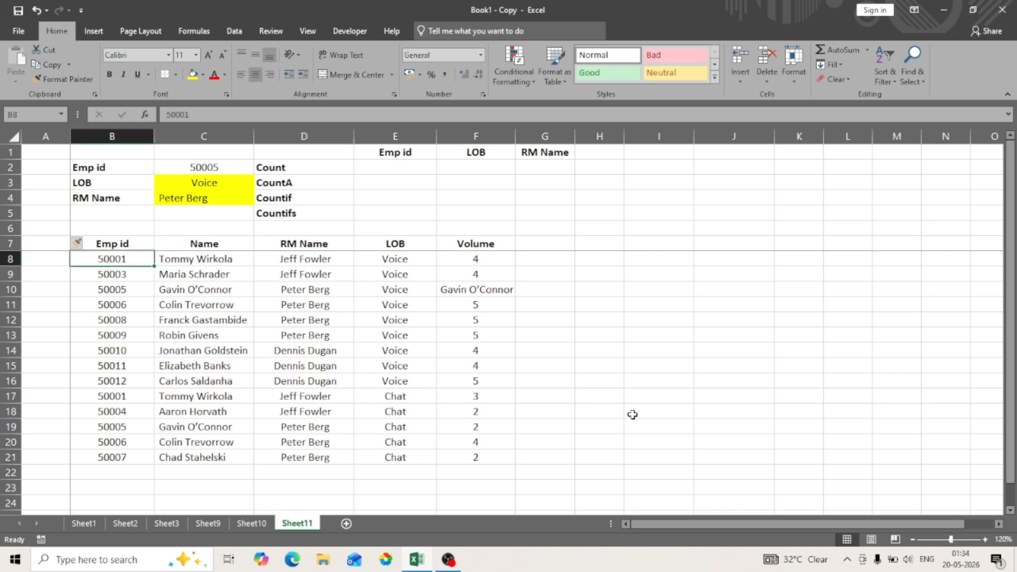
pyautogui.press('Right')
pyautogui.press('Right')
pyautogui.press('Right')
pyautogui.press('Right')
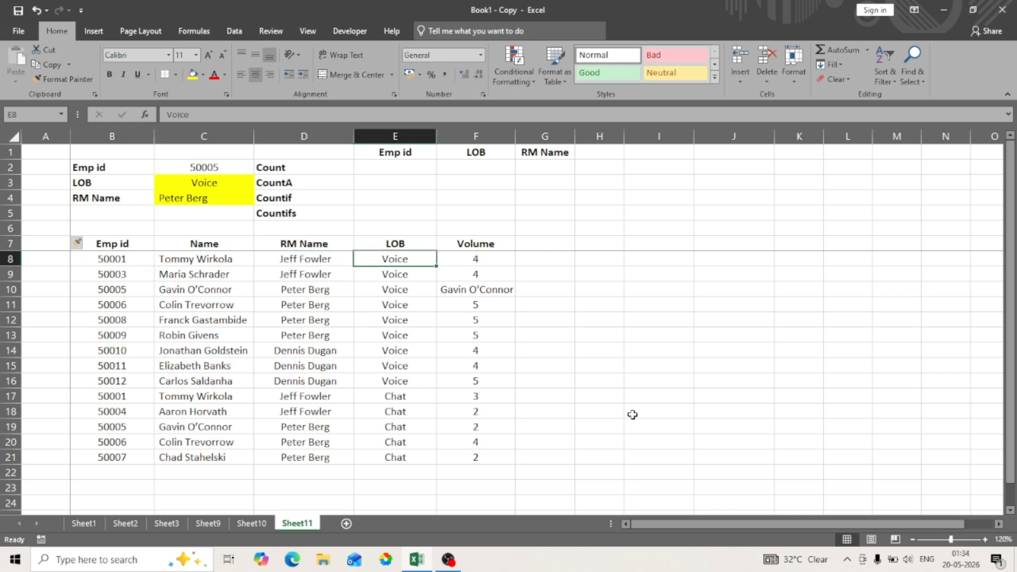
pyautogui.press('Left')
pyautogui.press('Left')
pyautogui.press('Left')
pyautogui.press('Left')
pyautogui.press('Down')
pyautogui.press('Down')
pyautogui.press('Down')
pyautogui.press('Down')
pyautogui.press('Down')
pyautogui.press('Down')
pyautogui.press('Down')
pyautogui.press('Down')
pyautogui.press('Down')
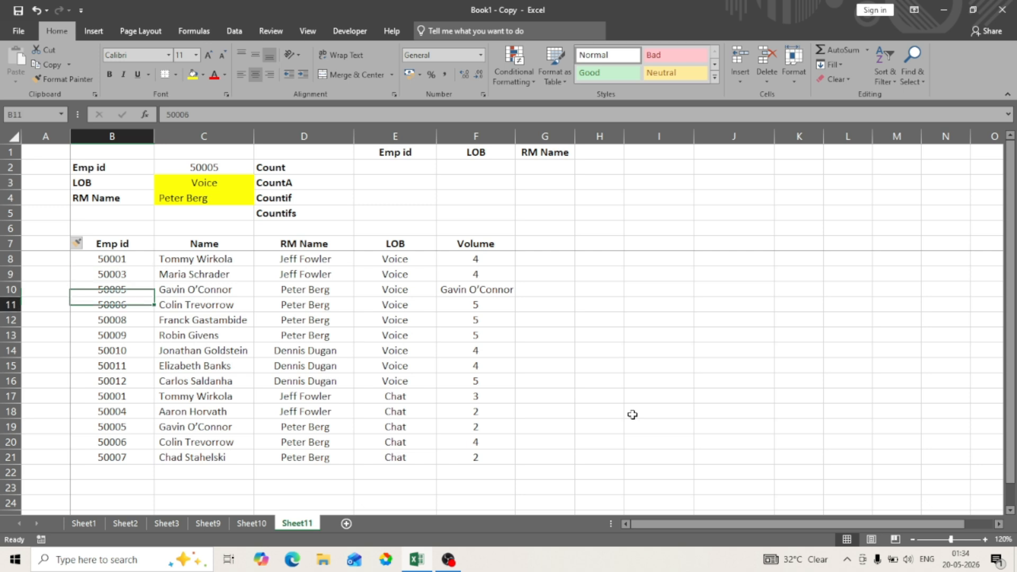
pyautogui.press('Right')
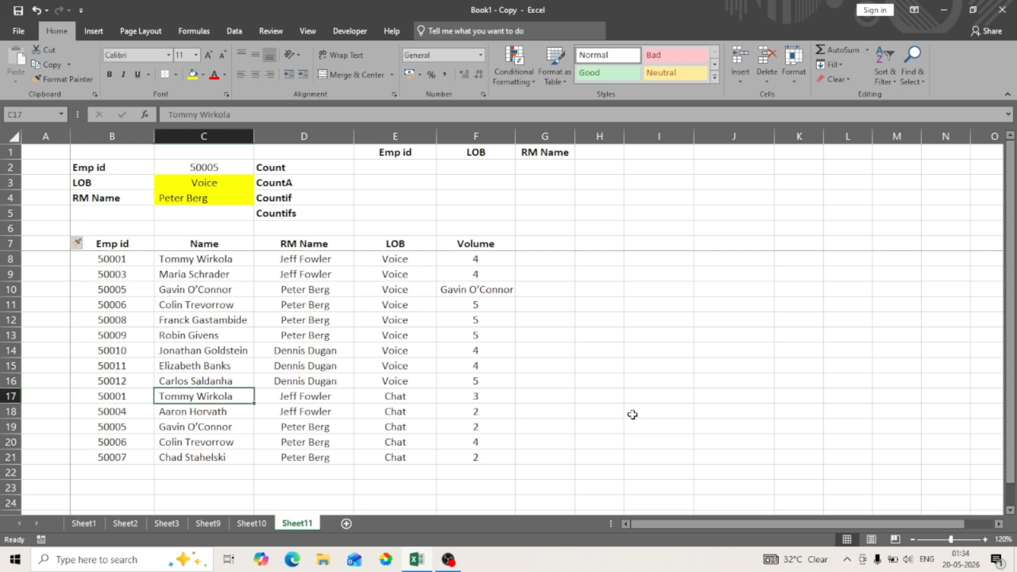
pyautogui.press('Right')
pyautogui.press('Right')
pyautogui.press('Right')
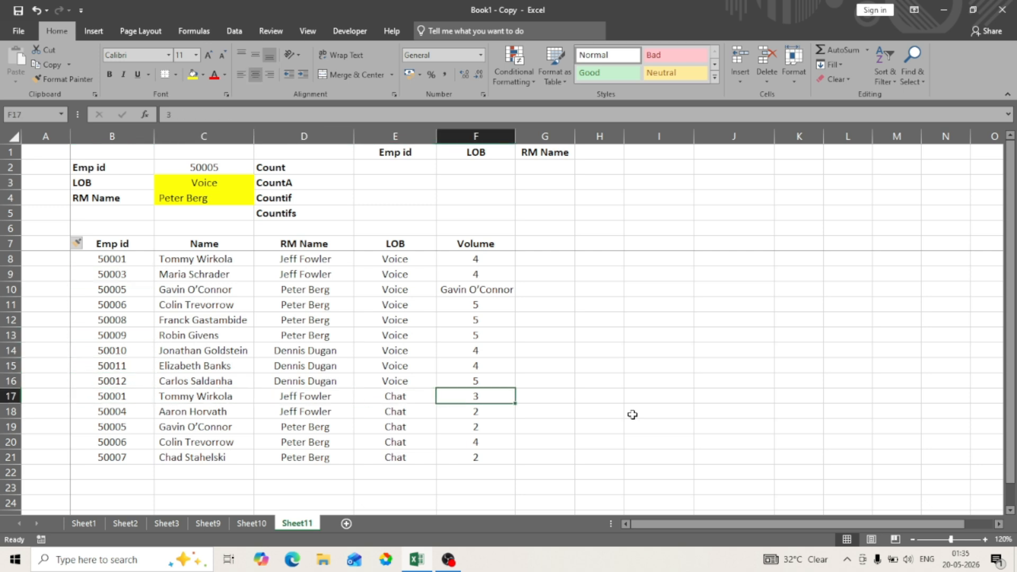
# - Enter the note "counts only numeric" in cell F2, in the Count row
pyautogui.hotkey('ctrl', 'Up')
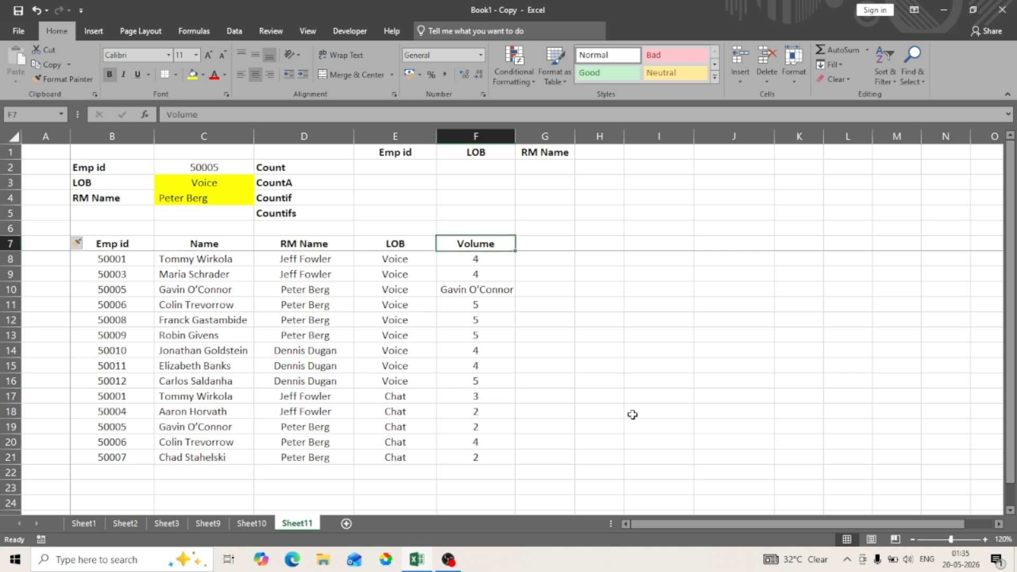
pyautogui.hotkey('ctrl', 'Left')
pyautogui.hotkey('ctrl', 'Up')
pyautogui.hotkey('ctrl', 'Up')
pyautogui.press('Right')
pyautogui.press('Right')
pyautogui.press('Right')
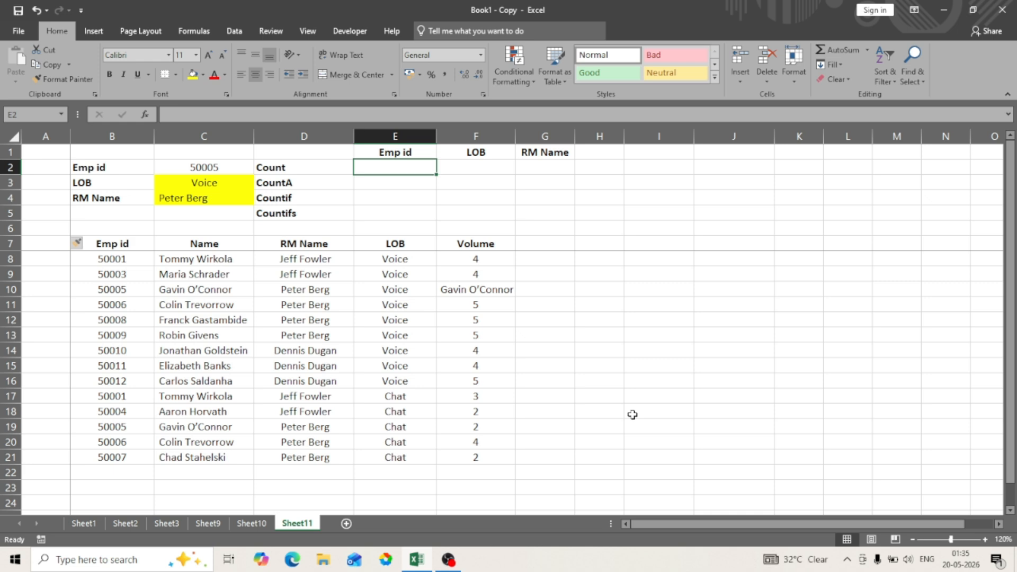
pyautogui.press('Right')
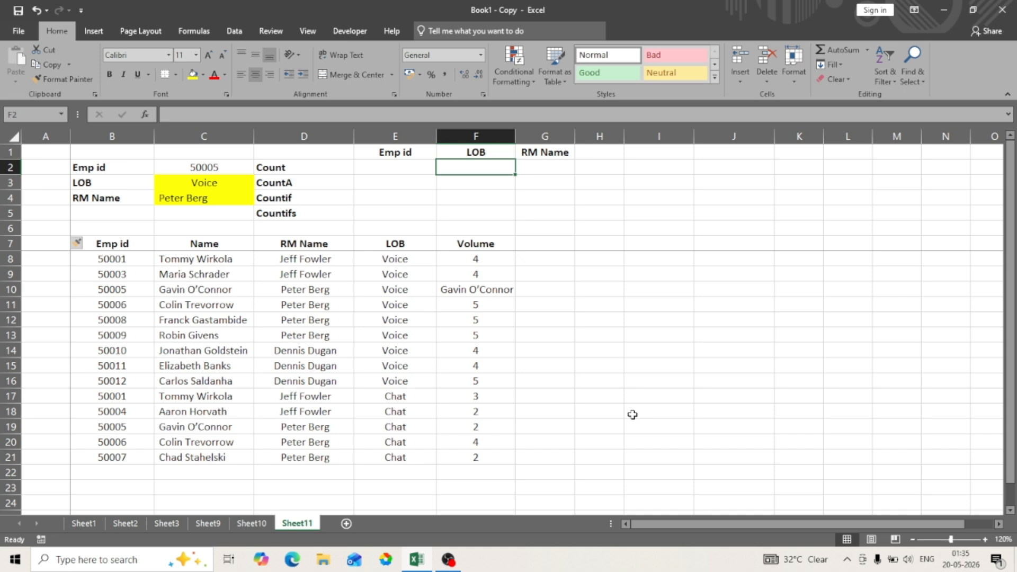
pyautogui.write('co')
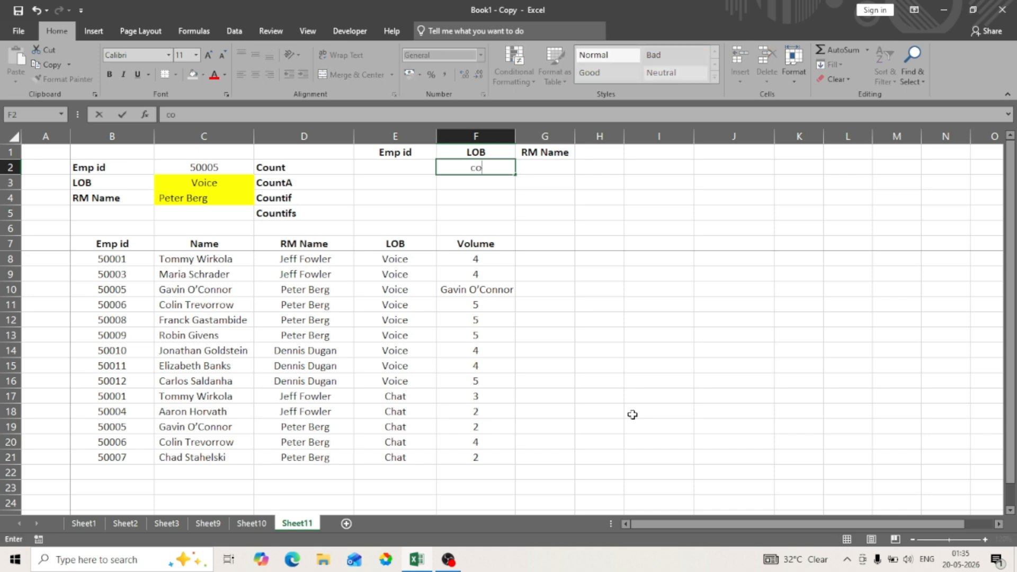
pyautogui.write('unts only numeric')
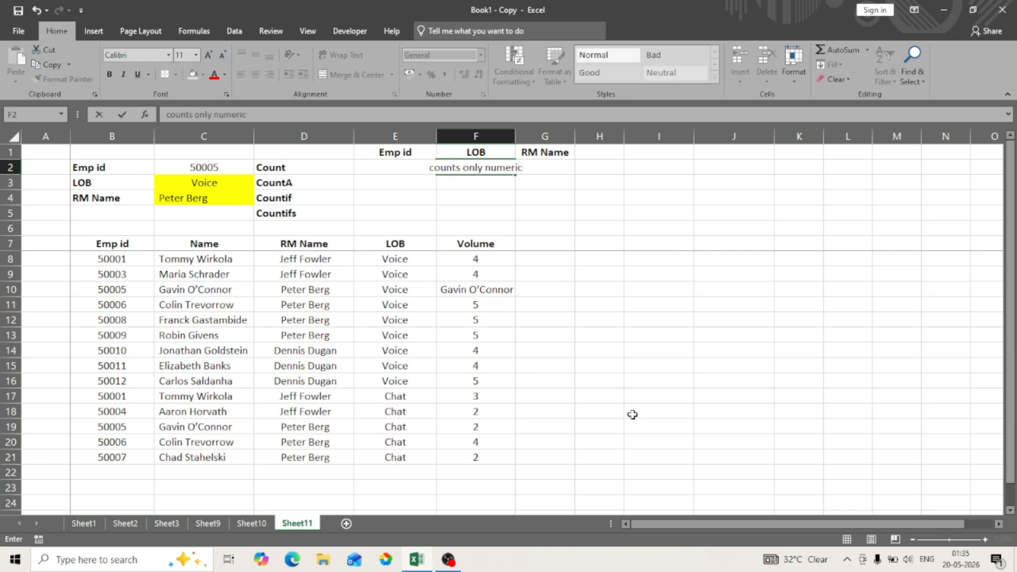
pyautogui.press('Return')
# - AutoFit column F to the width of the note in F2
pyautogui.press('Up')
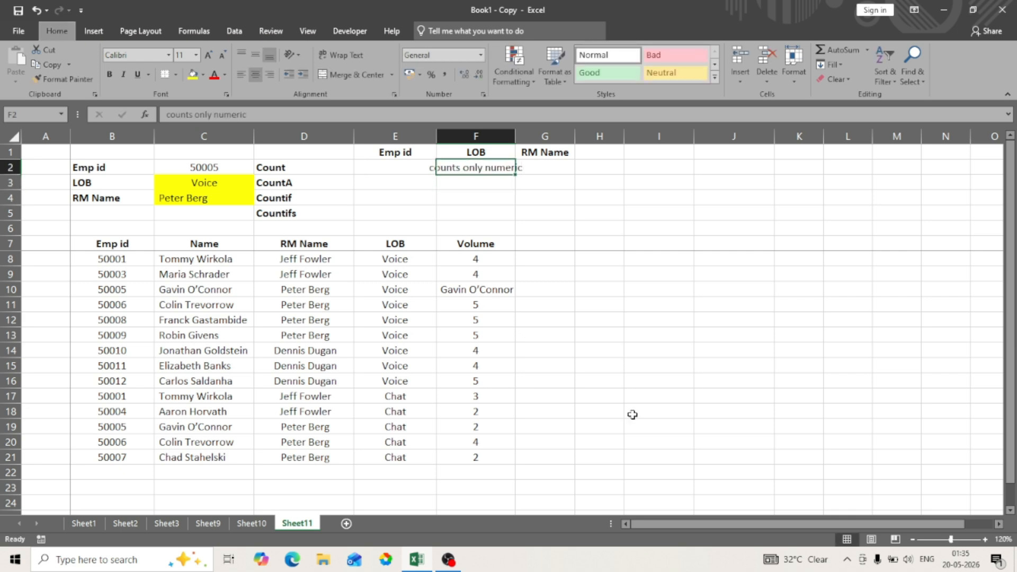
pyautogui.hotkey('alt', 'h')
pyautogui.press('o')
pyautogui.press('i')
# - Enter the note "Counts everything except blank" in cell F3, in the CountA row
pyautogui.press('Down')
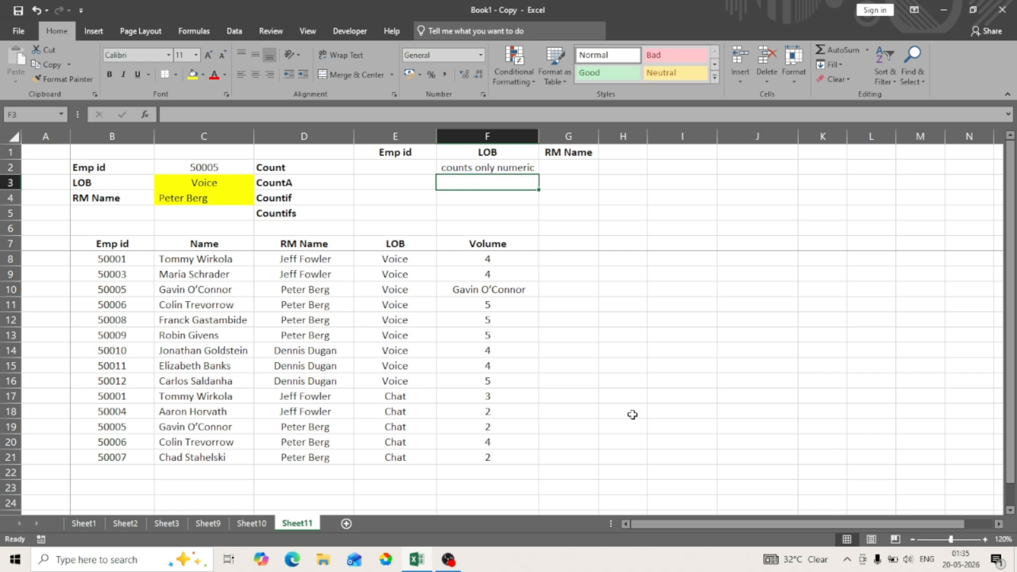
pyautogui.write('conunt')
pyautogui.press('Escape')
pyautogui.write('Counts everyti')
pyautogui.press('BackSpace')
pyautogui.write('hing except blank')
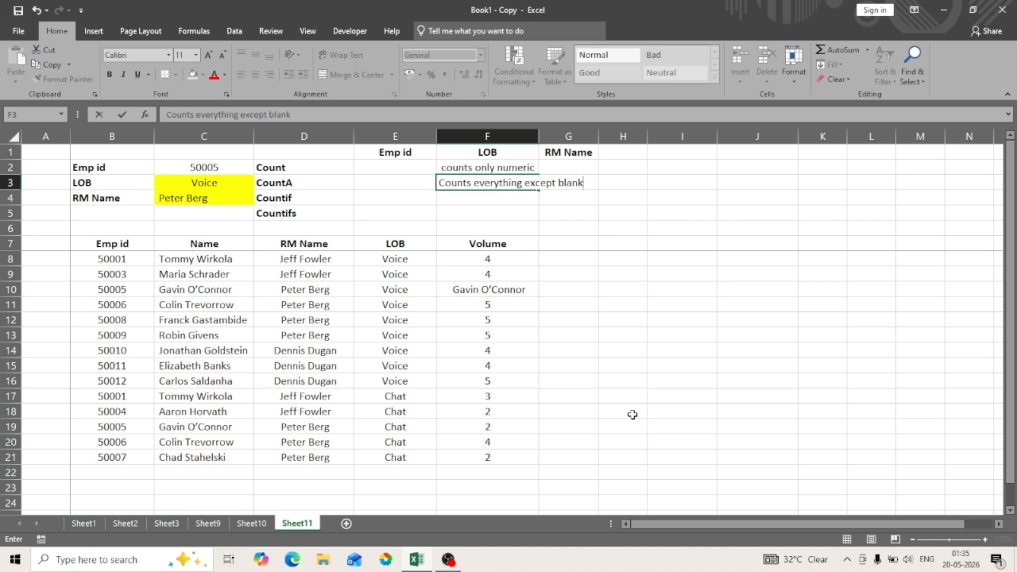
pyautogui.press('Return')
# - AutoFit column F to the width of the longer note in F3
pyautogui.press('Up')
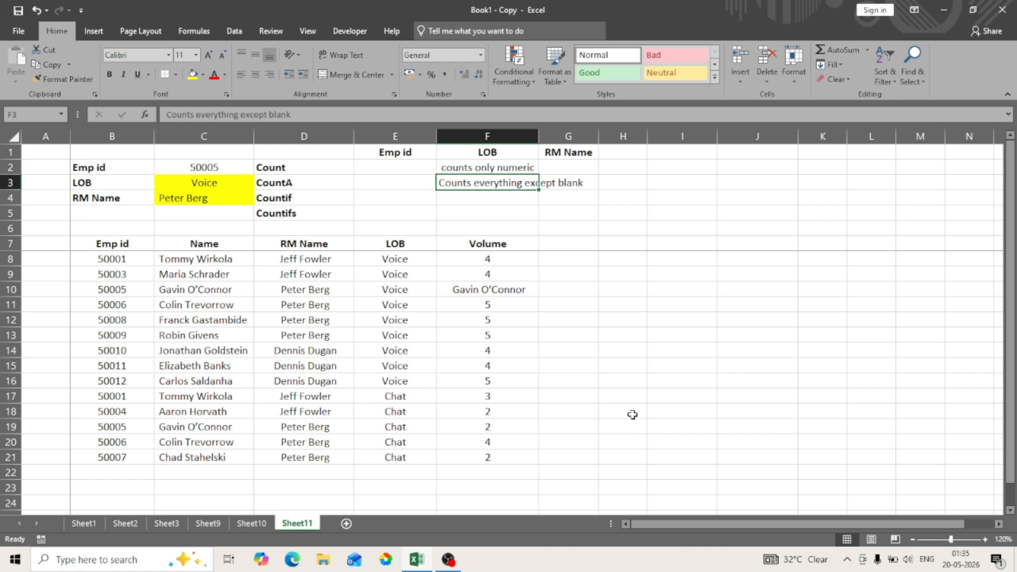
pyautogui.hotkey('alt', 'h')
pyautogui.press('o')
pyautogui.press('i')
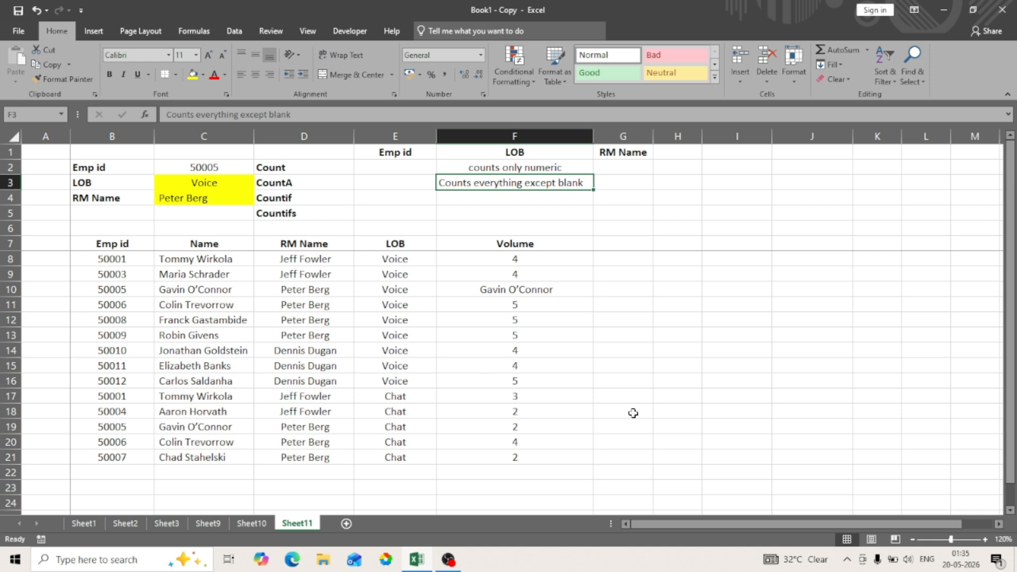
# - Examine the empty result cells beside the count labels and the Volume column's entries down to row 10
pyautogui.press('Left')
pyautogui.press('Up')
pyautogui.press('Down')
pyautogui.press('Down')
pyautogui.press('Down')
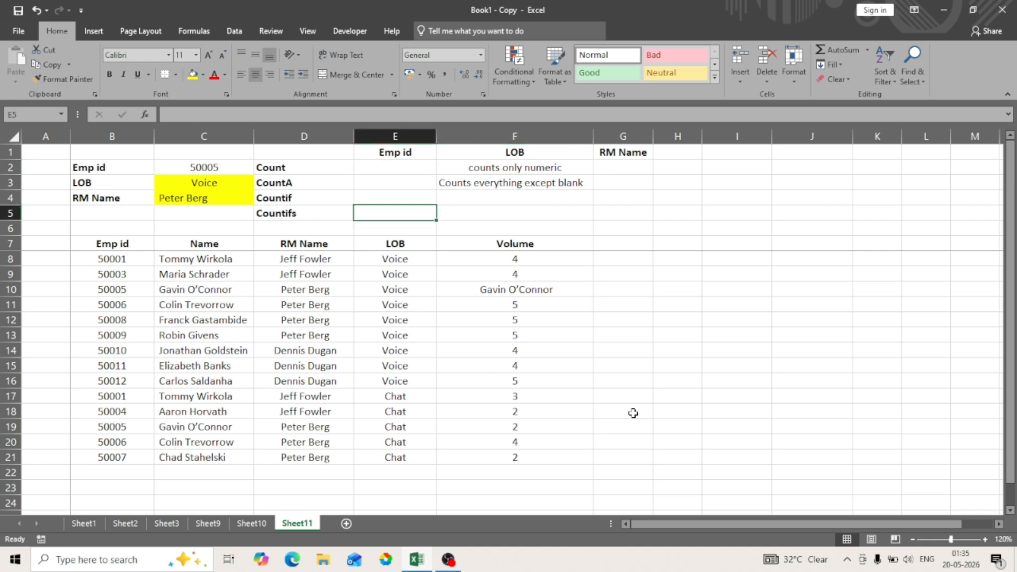
pyautogui.press('Down')
pyautogui.press('Down')
pyautogui.press('Right')
pyautogui.hotkey('ctrl', 'shift', 'Down')
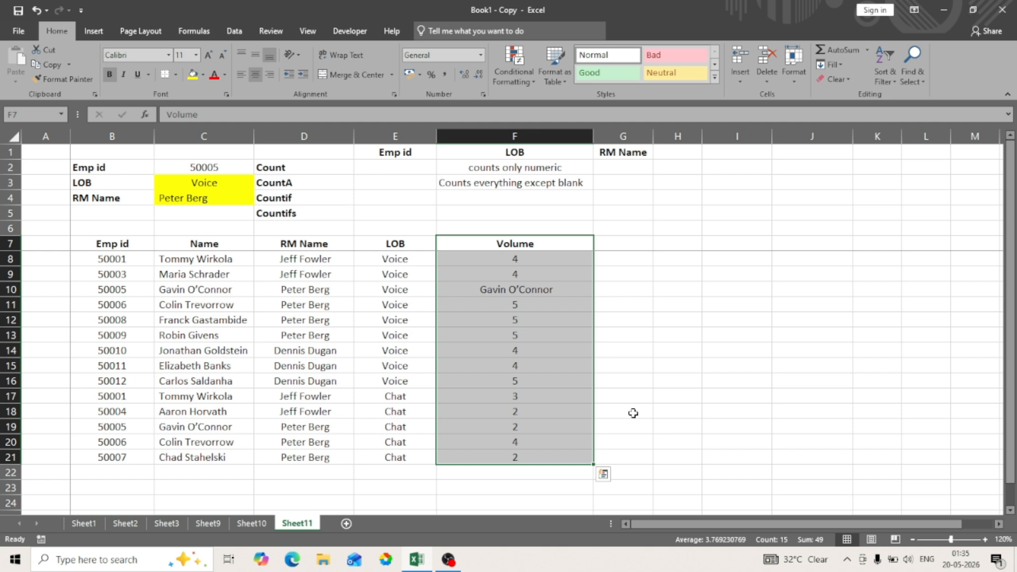
pyautogui.press('Down')
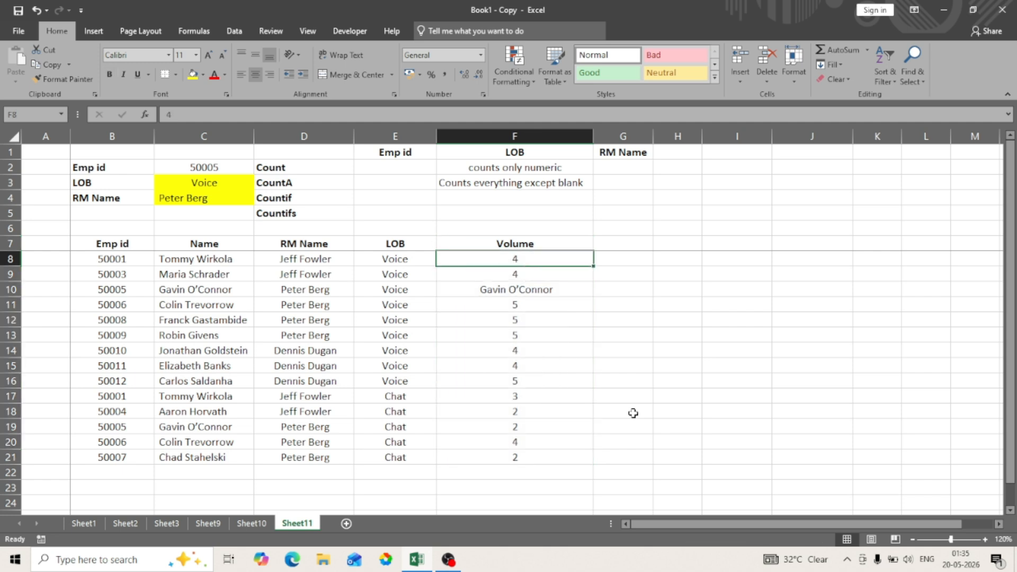
pyautogui.press('Down')
pyautogui.press('Down')
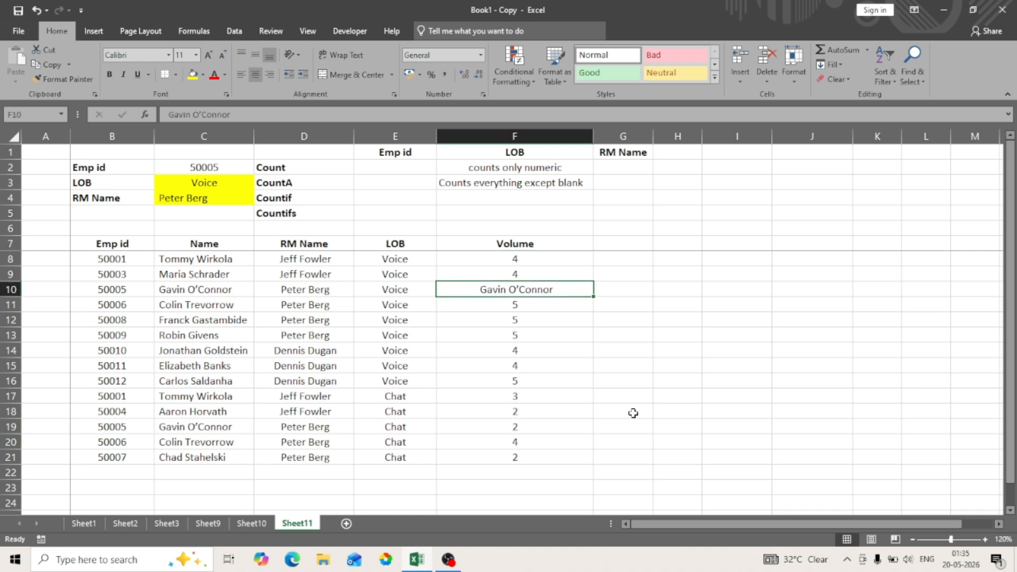
# - Copy the employee name from C14 into Volume cell F14 as a second text entry
pyautogui.hotkey('ctrl', 'c')
pyautogui.press('Down')
pyautogui.press('Down')
pyautogui.press('Down')
pyautogui.press('Down')
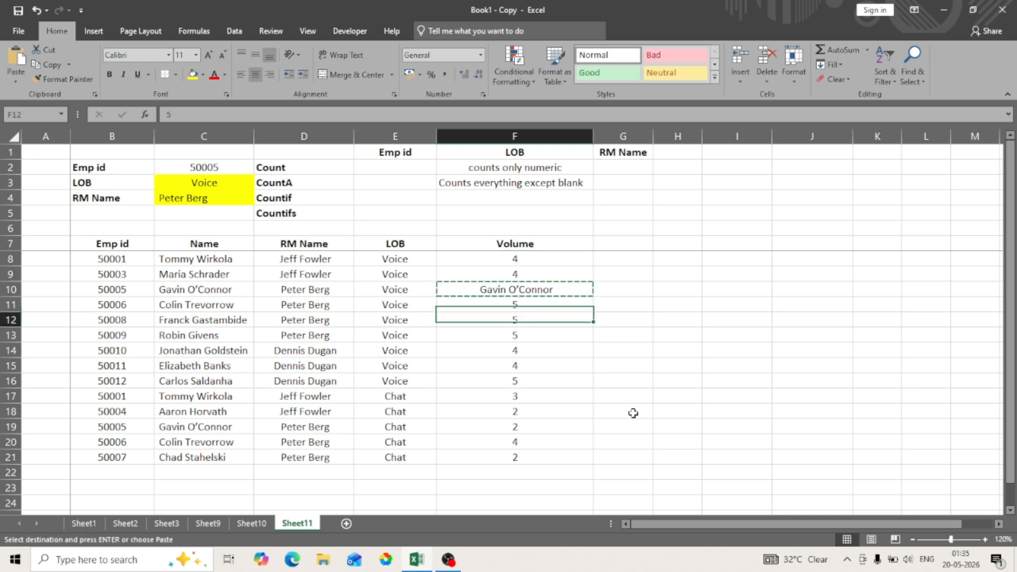
pyautogui.hotkey('ctrl', 'Left')
pyautogui.press('Right')
pyautogui.hotkey('ctrl', 'c')
pyautogui.press('Right')
pyautogui.press('Right')
pyautogui.press('Right')
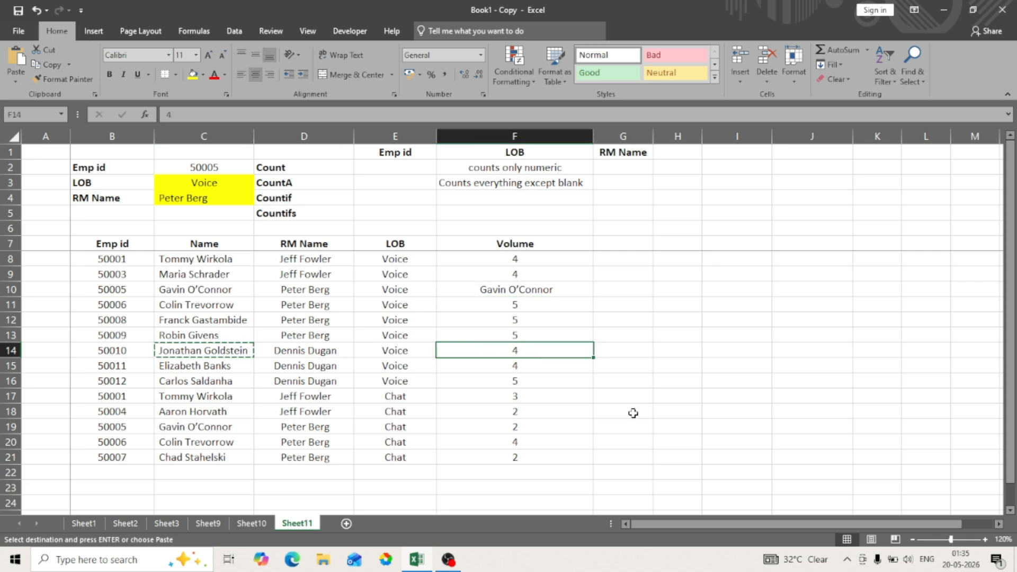
pyautogui.hotkey('ctrl', 'v')
pyautogui.hotkey('ctrl', 'Up')
pyautogui.press('Escape')
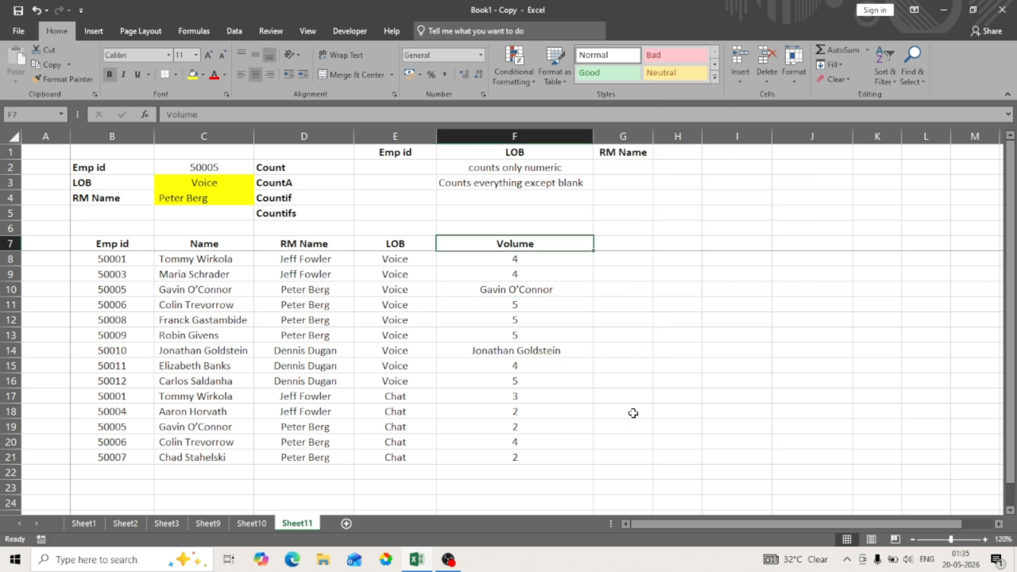
# - Enter the formula =COUNT(F8:F21) in cell E2 to count the numeric Volume values
pyautogui.press('Left')
pyautogui.press('Left')
pyautogui.hotkey('ctrl', 'Up')
pyautogui.hotkey('ctrl', 'Up')
pyautogui.press('Right')
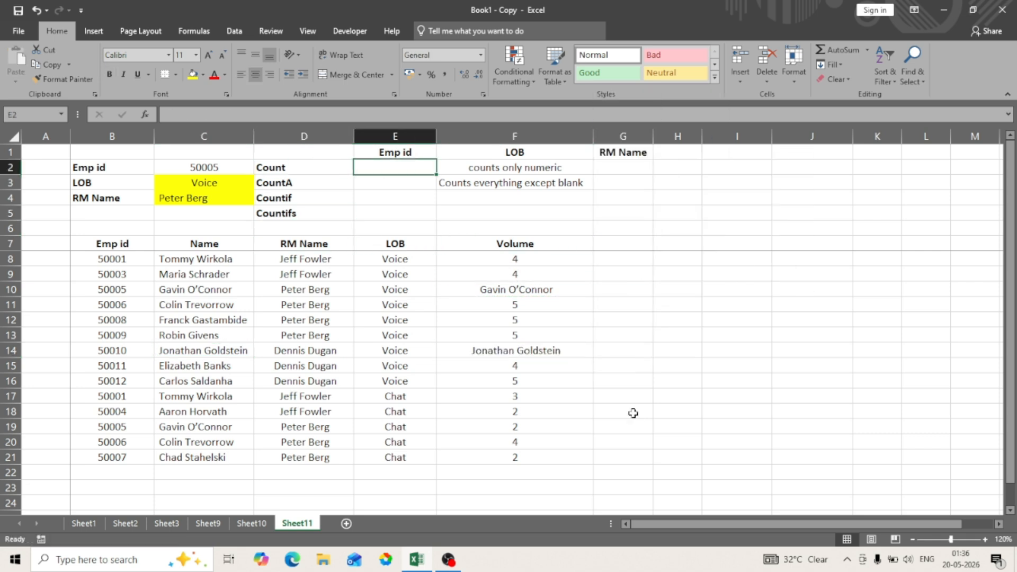
pyautogui.write('=count')
pyautogui.press('Tab')
pyautogui.hotkey('ctrl', 'Down')
pyautogui.press('Right')
pyautogui.press('Down')
pyautogui.hotkey('ctrl', 'shift', 'Down')
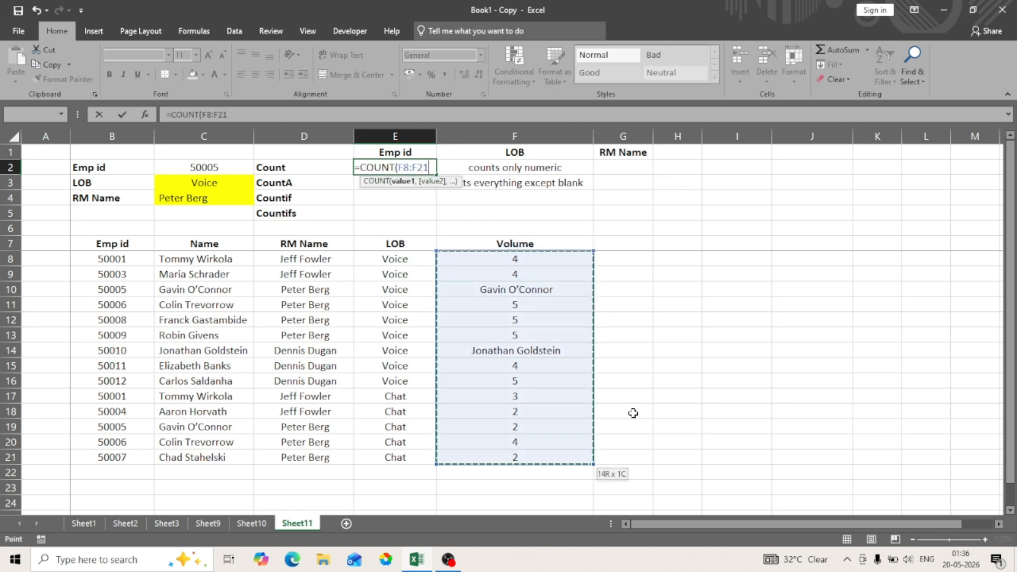
pyautogui.write(')')
pyautogui.hotkey('ctrl', 'Return')
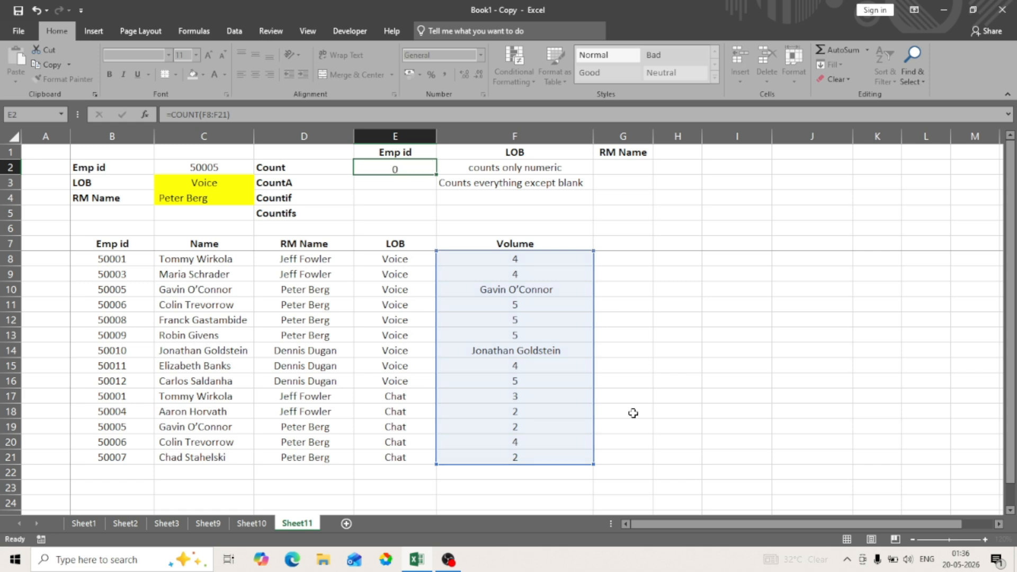
pyautogui.press('Return')
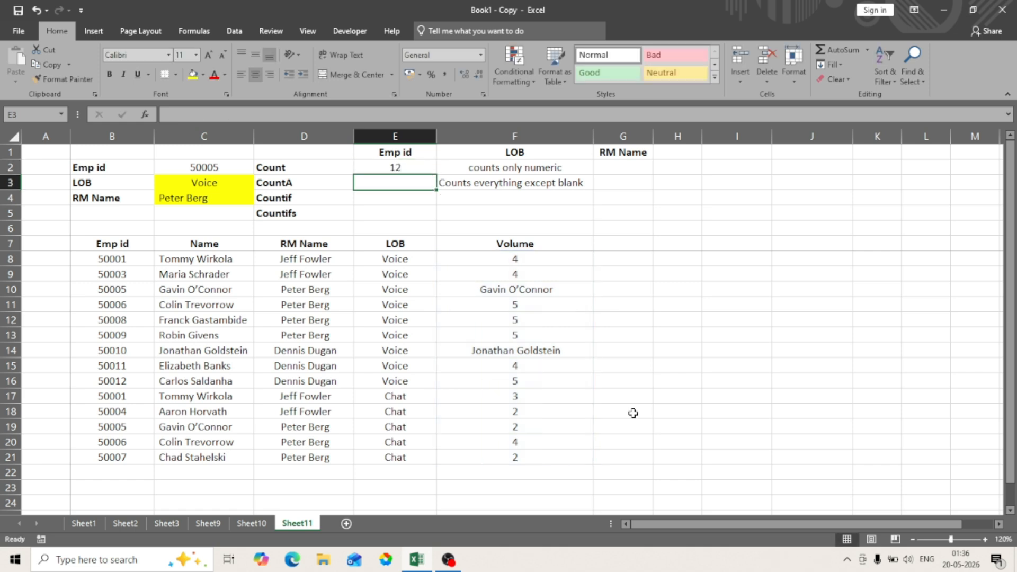
# - Turn on filtering for the table's header row 7
pyautogui.hotkey('ctrl', 'Down')
pyautogui.press('Right')
pyautogui.hotkey('shift', 'space')
pyautogui.hotkey('ctrl', 'shift', 'l')
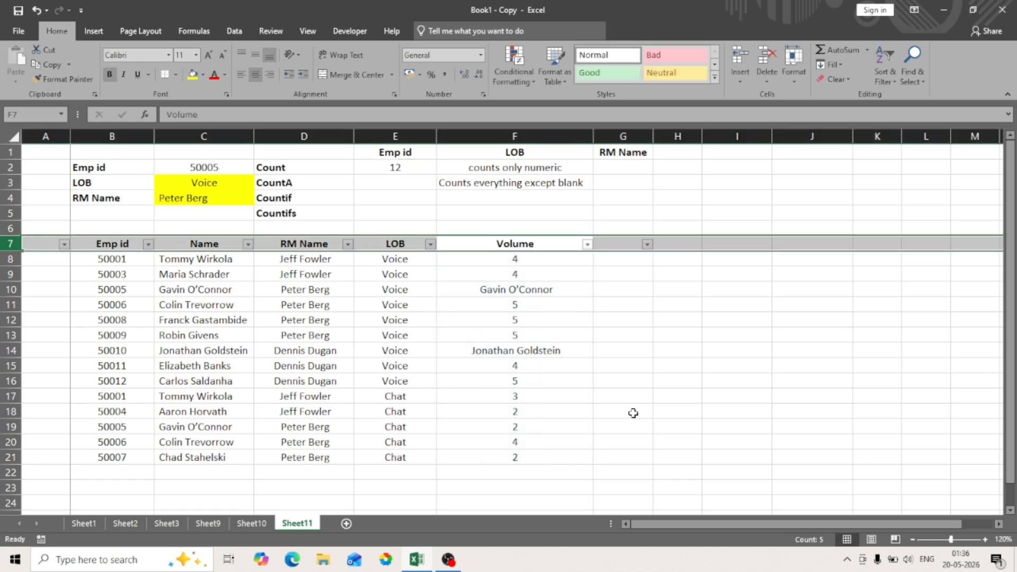
# - Filter the Volume column to exclude the two name entries, and select the remaining values from F8 down to F21
pyautogui.press('Left')
pyautogui.press('Right')
pyautogui.hotkey('alt', 'Down')
pyautogui.press('Up')
pyautogui.press('Up')
pyautogui.press('Up')
pyautogui.press('End')
pyautogui.press('space')
pyautogui.press('Up')
pyautogui.press('space')
pyautogui.press('Return')
pyautogui.press('Down')
pyautogui.hotkey('ctrl', 'shift', 'Down')
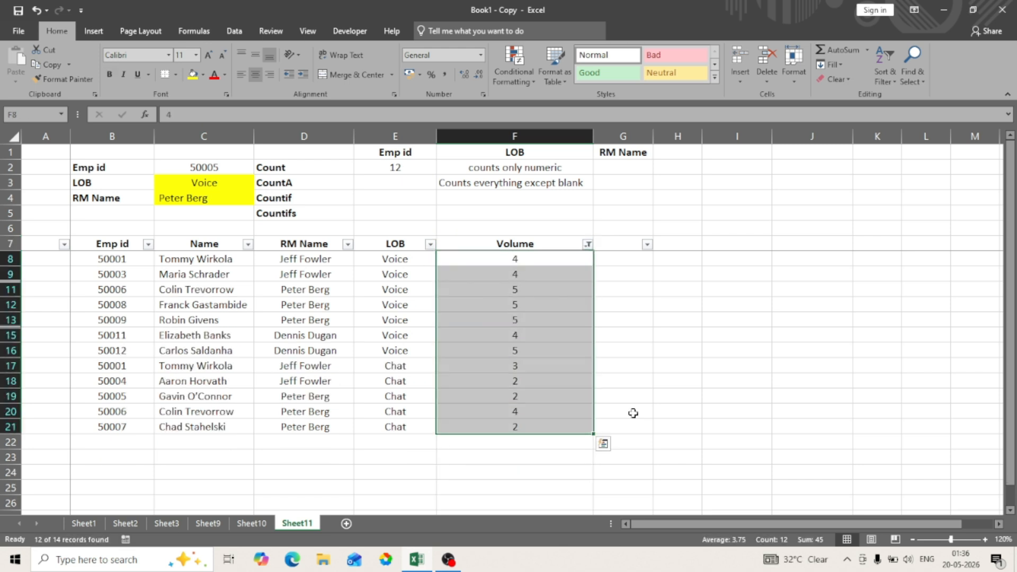
pyautogui.press('ctrl')
pyautogui.press('ctrl')
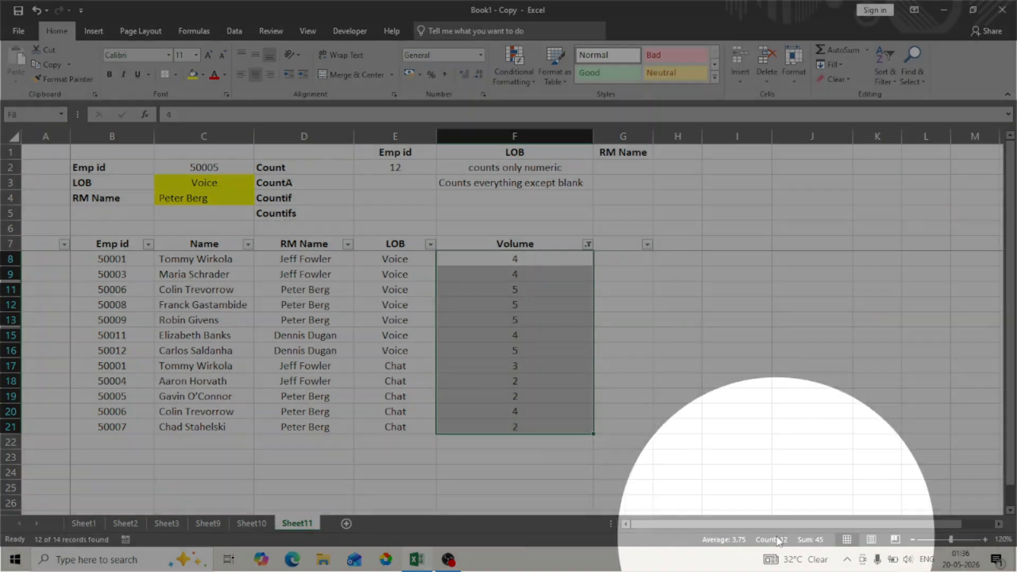
pyautogui.hotkey('ctrl', 'q')
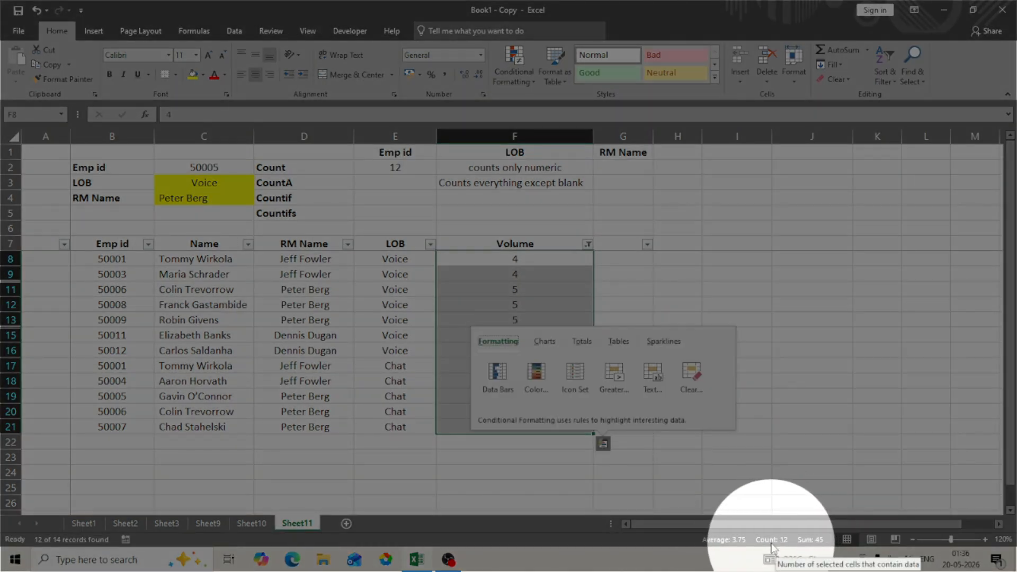
pyautogui.press('Escape')
# - Turn off filtering on header row 7 to show all the table's records
pyautogui.press('Up')
pyautogui.press('Down')
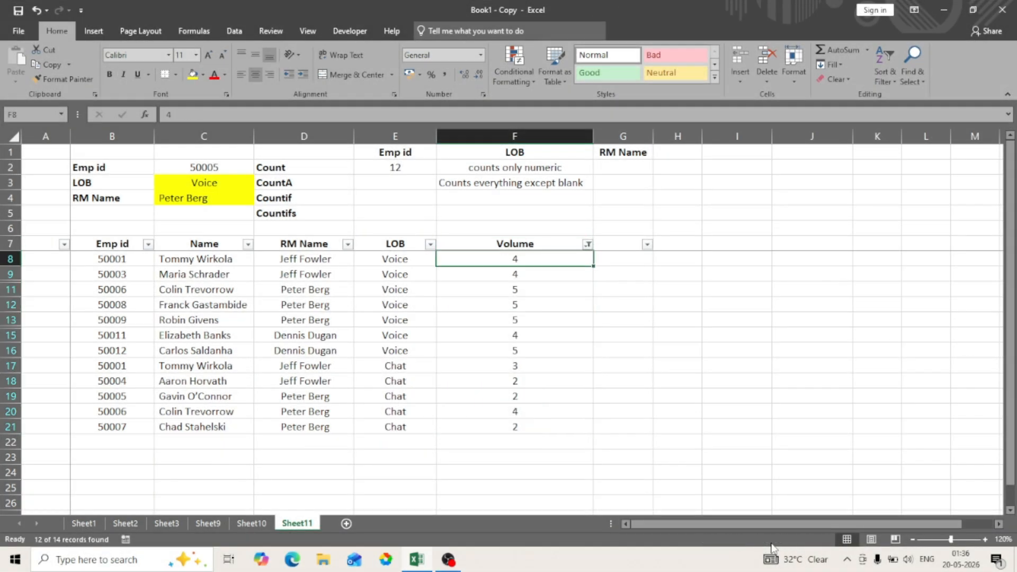
pyautogui.press('Up')
pyautogui.hotkey('shift', 'space')
pyautogui.hotkey('ctrl', 'shift', 'l')
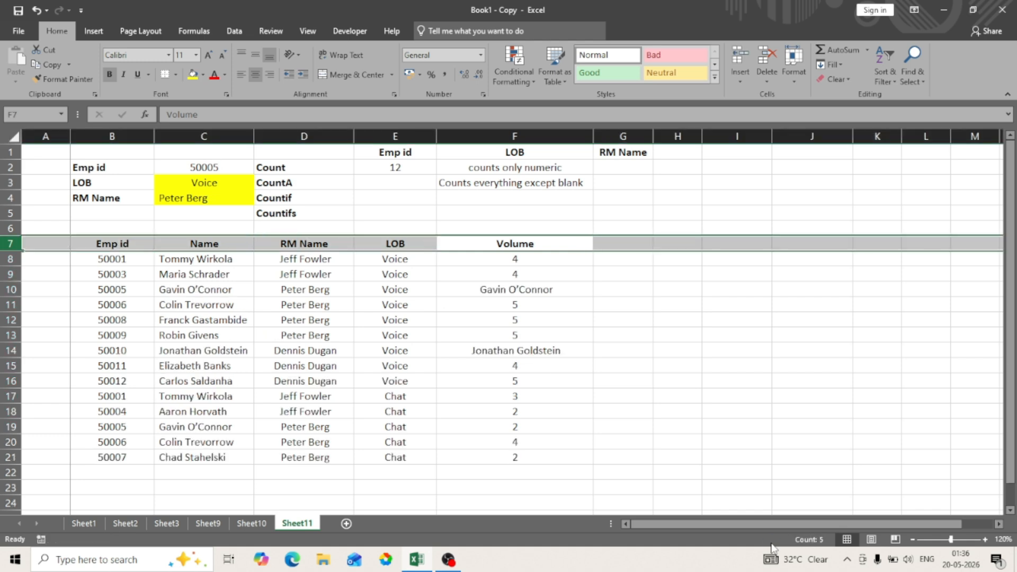
# - Examine the two text entries in the Volume column at F10 and F14
pyautogui.press('Up')
pyautogui.press('Down')
pyautogui.press('Down')
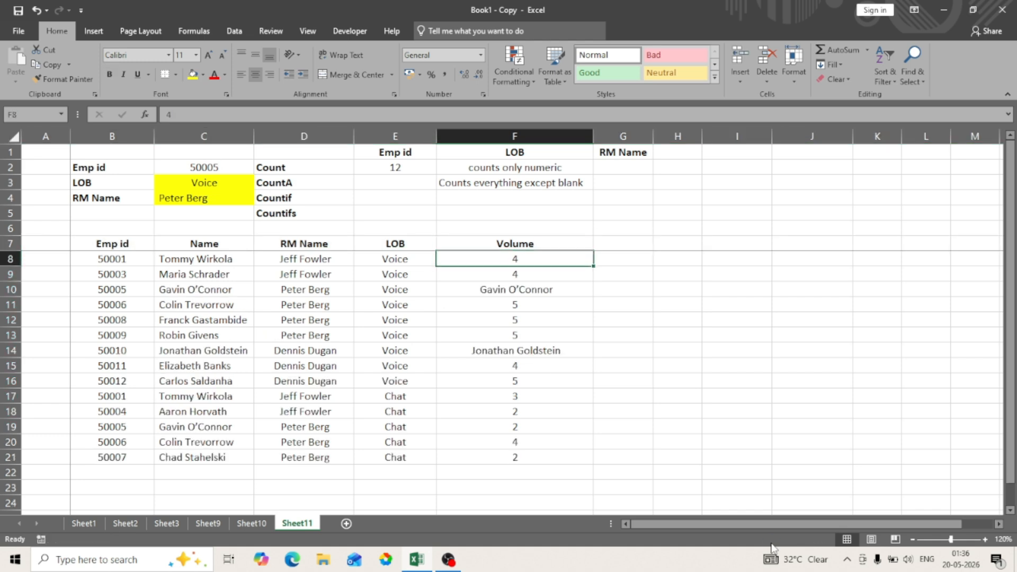
pyautogui.press('Down')
pyautogui.press('Down')
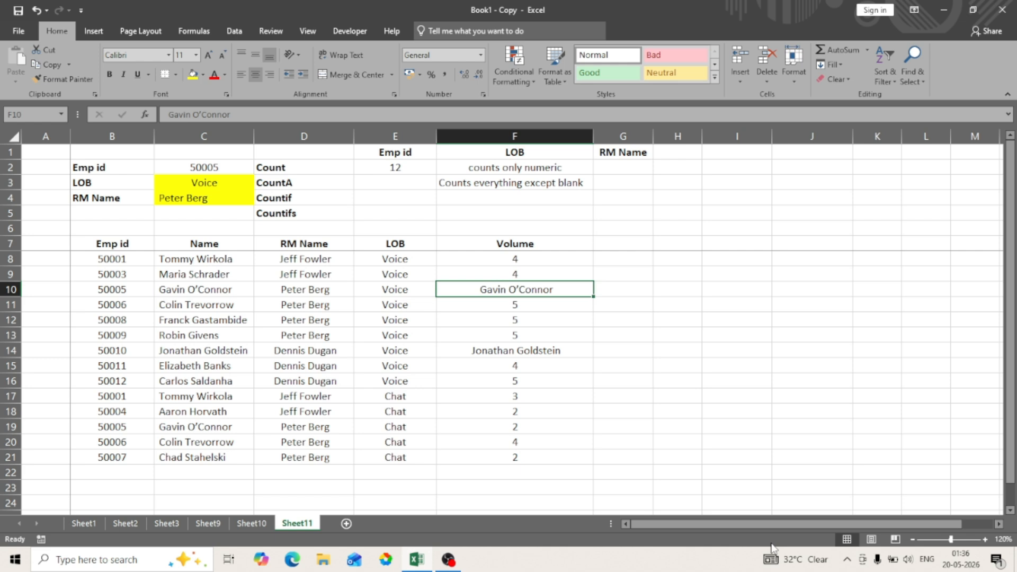
pyautogui.press('Down')
pyautogui.press('Down')
pyautogui.press('Down')
pyautogui.press('Down')
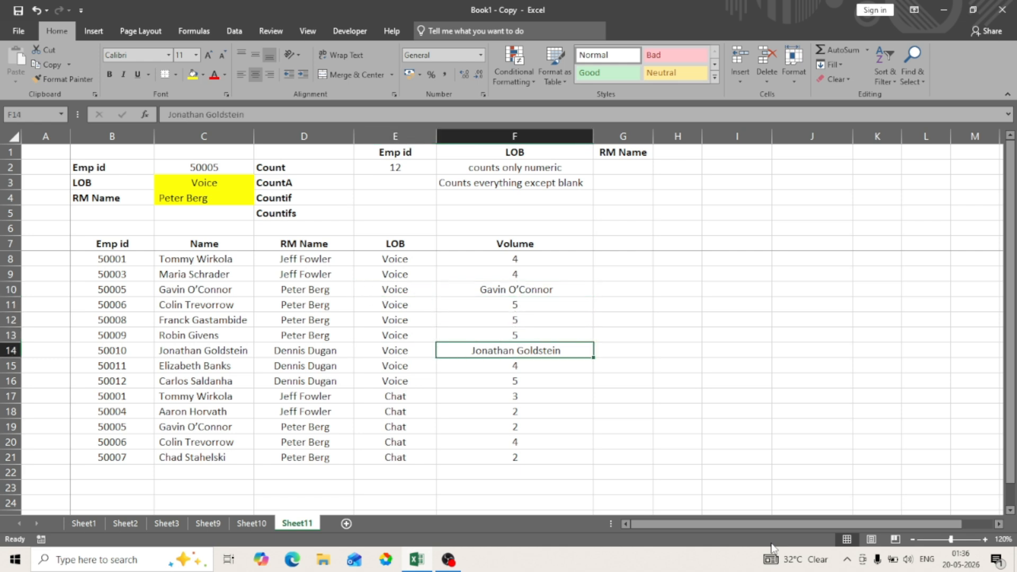
# - Enter the formula =COUNTA(F8:F21) in cell E3 to count all non-blank Volume cells
pyautogui.hotkey('ctrl', 'Up')
pyautogui.hotkey('ctrl', 'Up')
pyautogui.press('Left')
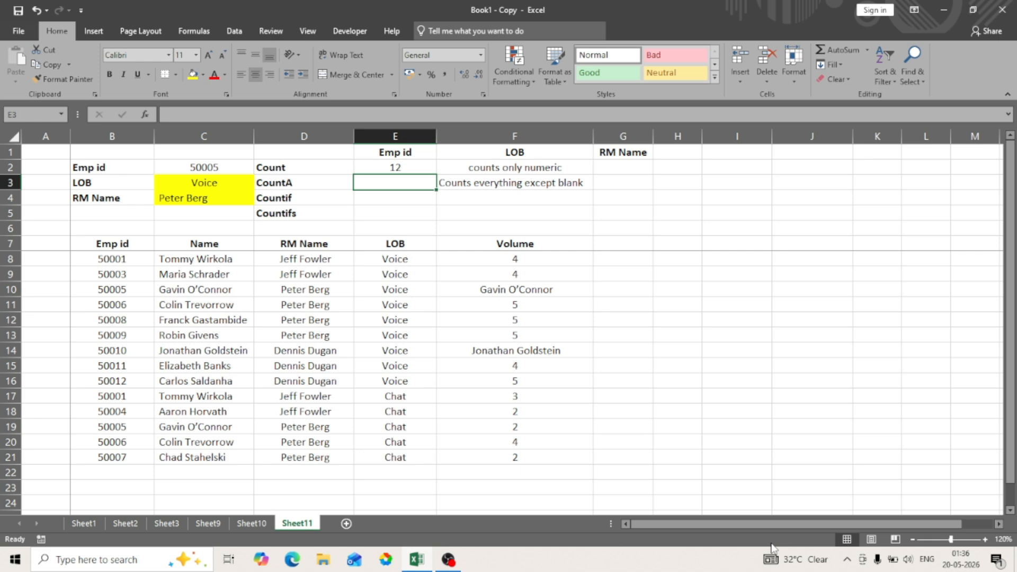
pyautogui.write('=')
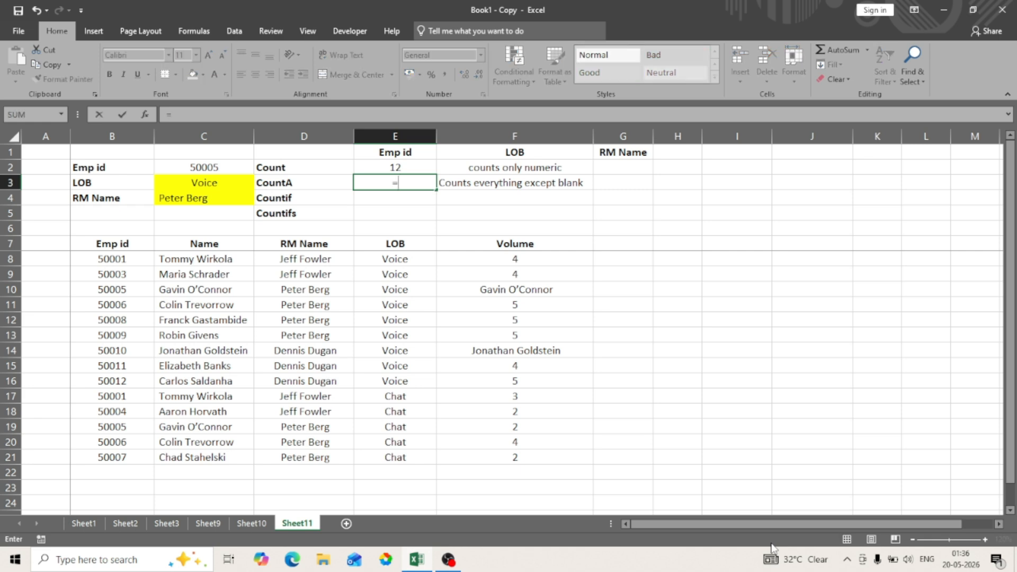
pyautogui.write('counta')
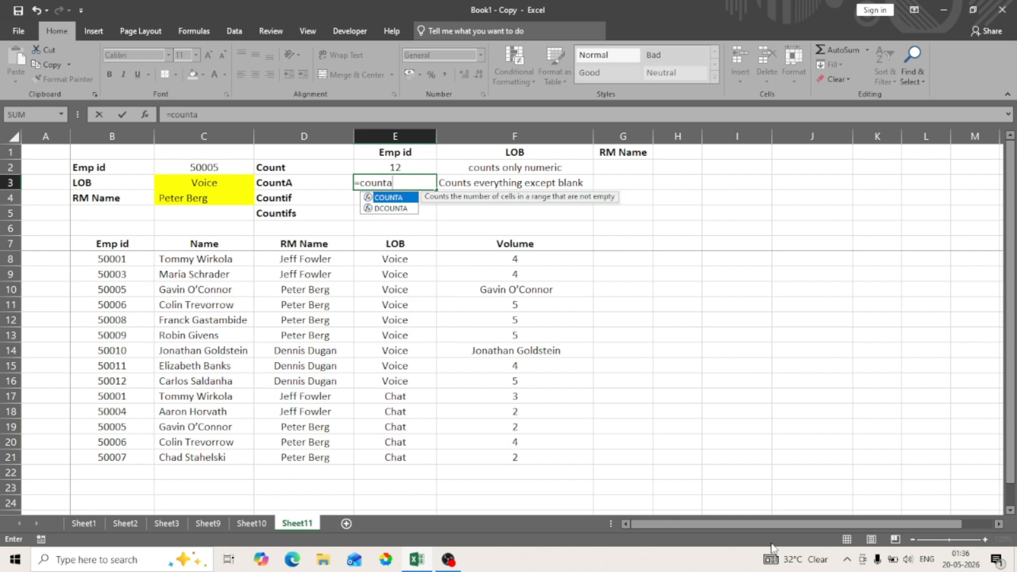
pyautogui.press('Down')
pyautogui.press('Up')
pyautogui.press('Down')
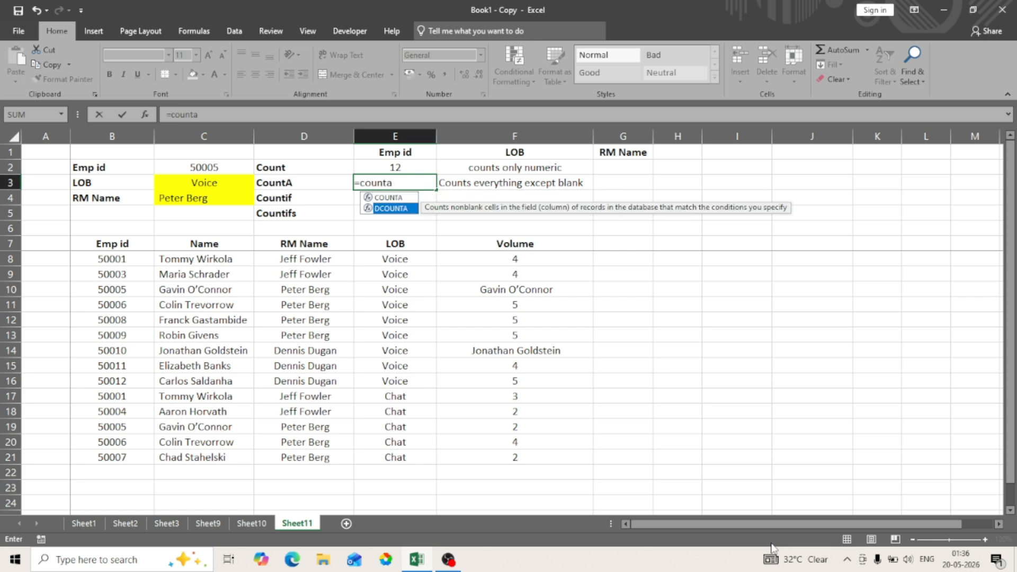
pyautogui.press('Up')
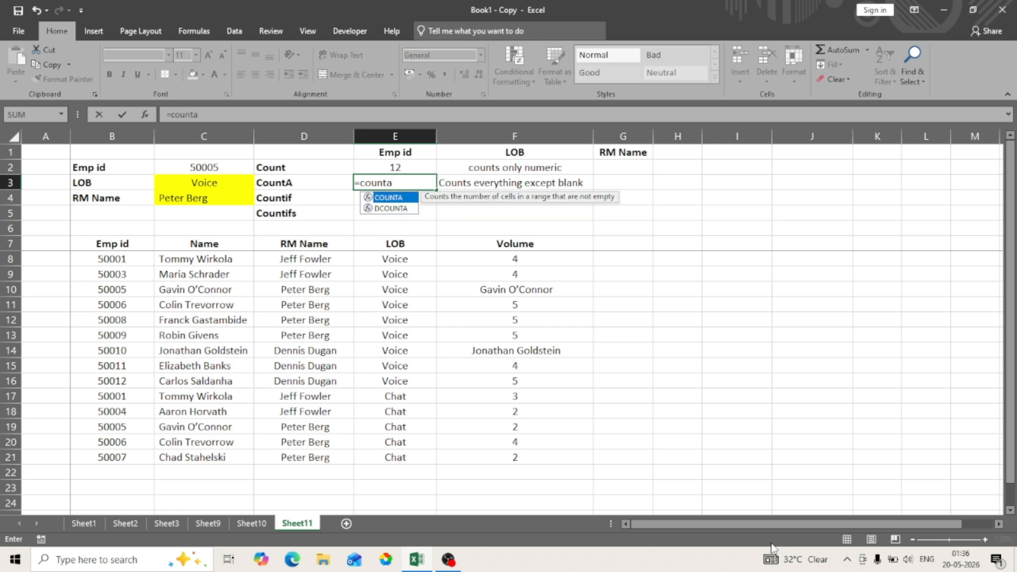
pyautogui.press('Tab')
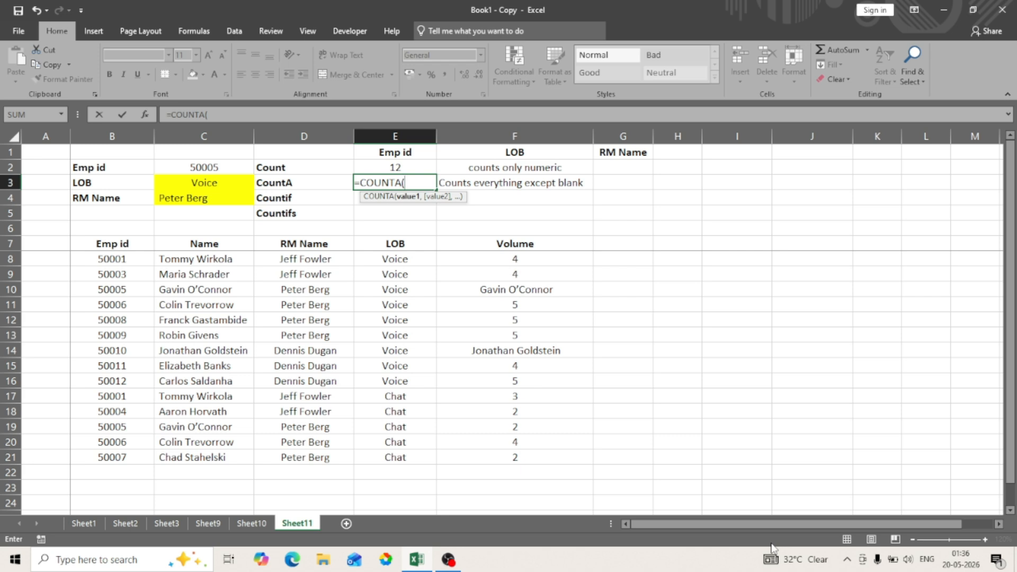
pyautogui.hotkey('ctrl', 'Down')
pyautogui.press('Right')
pyautogui.press('Down')
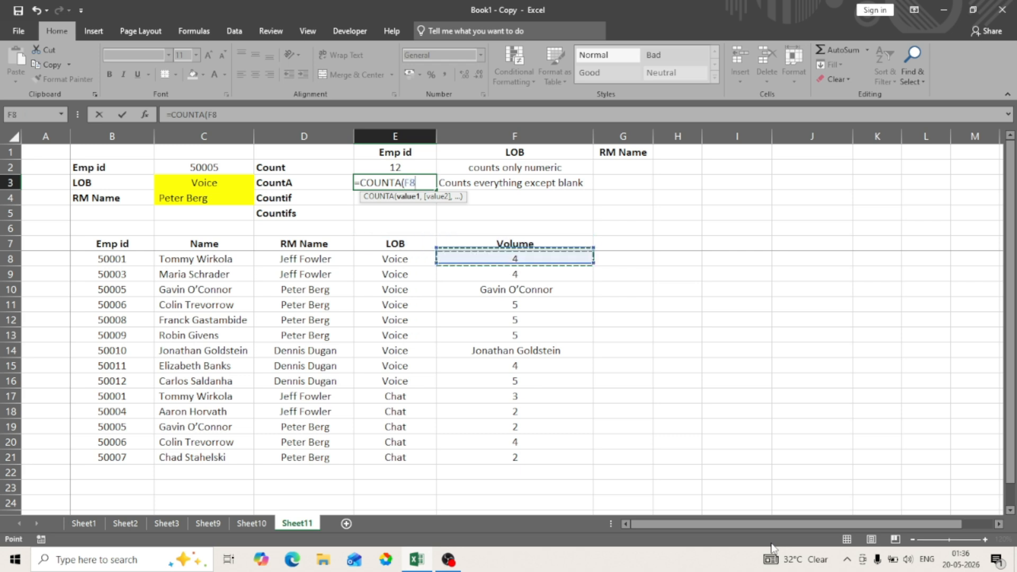
pyautogui.hotkey('ctrl', 'shift', 'Down')
pyautogui.write(')')
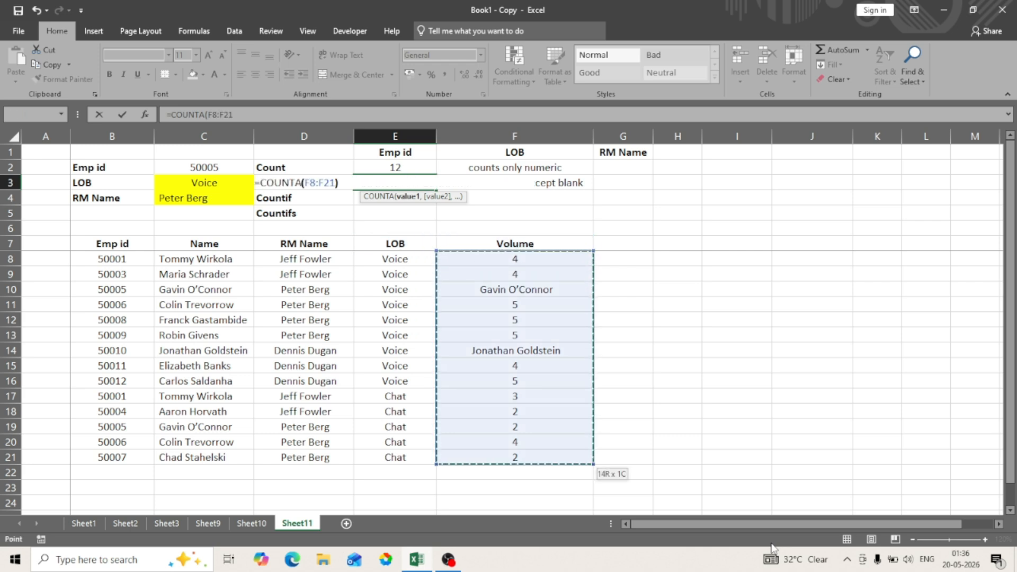
pyautogui.press('Return')
pyautogui.press('Up')
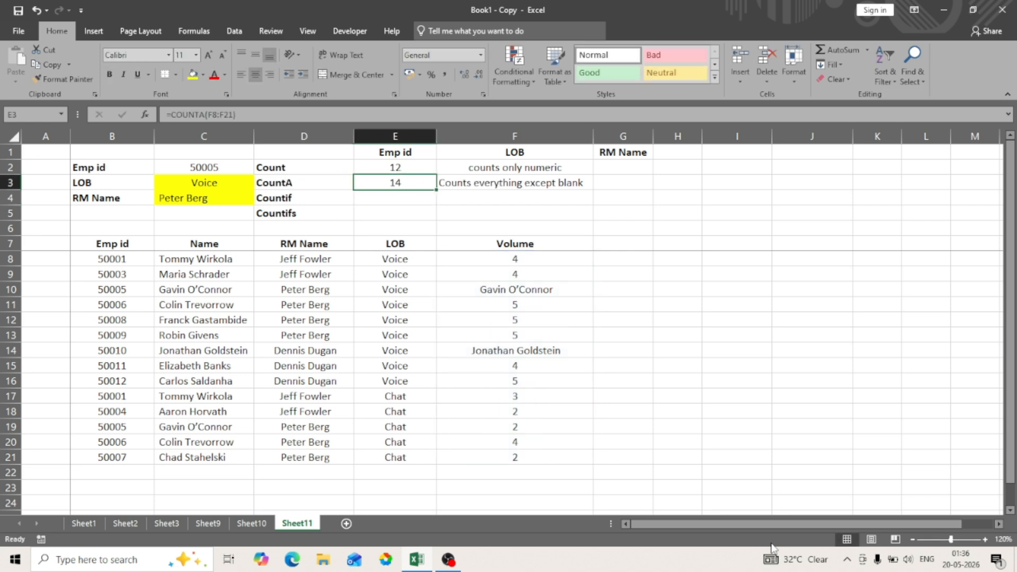
# - Inspect rows 10 and 14, whose Volume cells hold text, against the COUNTA range
pyautogui.hotkey('ctrl', 'Down')
pyautogui.press('Right')
pyautogui.press('Down')
pyautogui.press('Down')
pyautogui.press('Down')
pyautogui.hotkey('shift', 'space')
pyautogui.press('Down')
pyautogui.press('Down')
pyautogui.press('Down')
pyautogui.press('Down')
pyautogui.hotkey('shift', 'space')
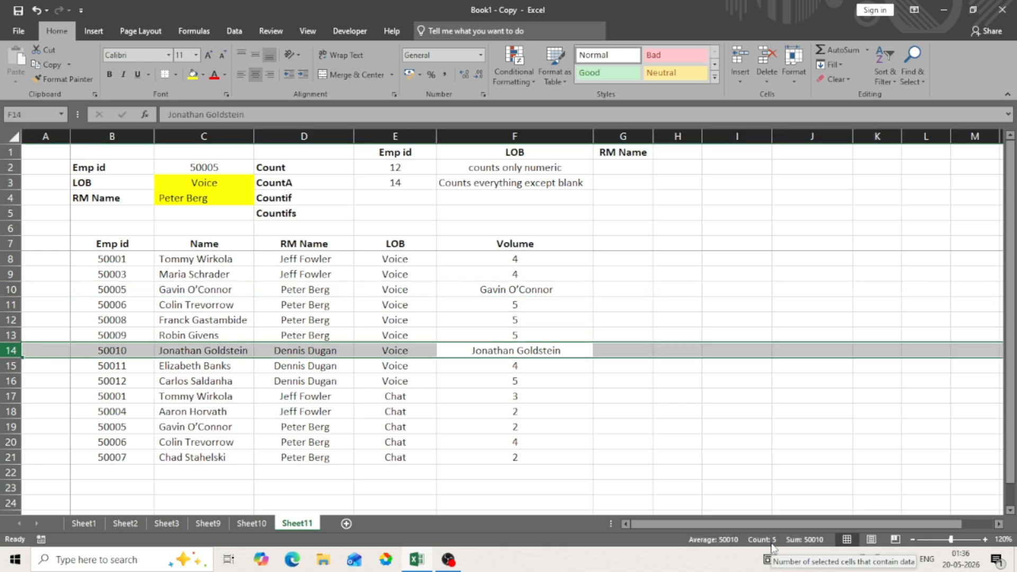
pyautogui.press('Right')
pyautogui.press('Left')
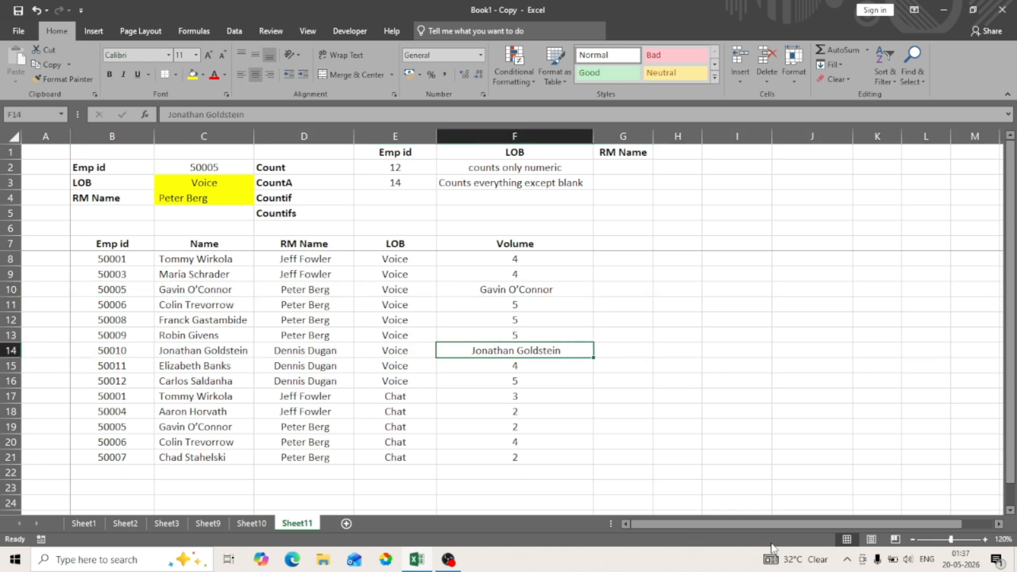
# - Fill Volume cell F12 with yellow and clear its value to leave it blank
pyautogui.press('Up')
pyautogui.press('Up')
pyautogui.press('Up')
pyautogui.press('Up')
pyautogui.press('Up')
pyautogui.press('Up')
pyautogui.press('Down')
pyautogui.press('Down')
pyautogui.press('Down')
pyautogui.press('Down')
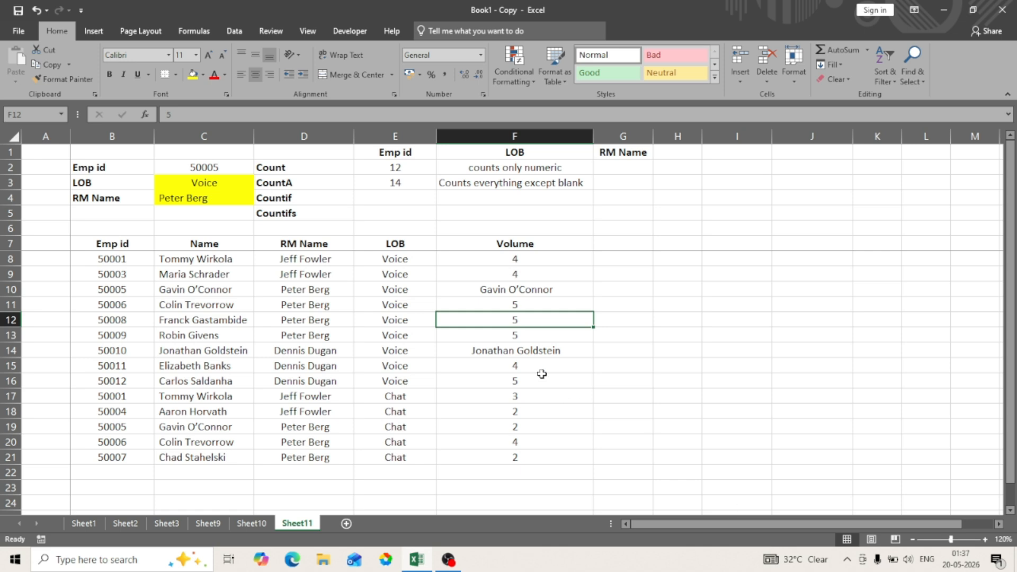
pyautogui.click(190, 78)
pyautogui.press('Delete')
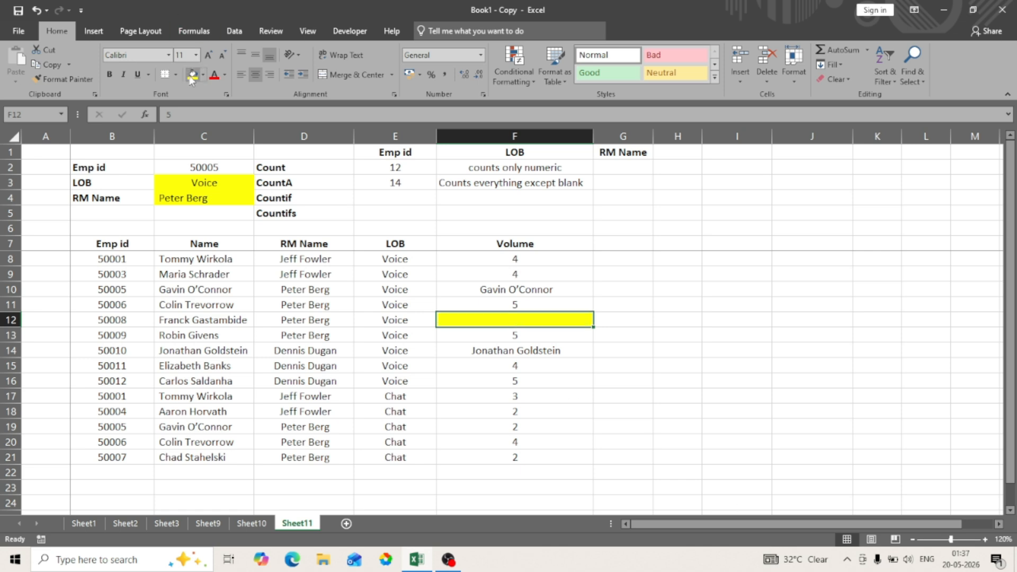
# - Check the COUNTA formula and its recalculated result in cell E3
pyautogui.press('Up')
pyautogui.press('Up')
pyautogui.press('Up')
pyautogui.press('Up')
pyautogui.press('Up')
pyautogui.press('Up')
pyautogui.press('Up')
pyautogui.press('Up')
pyautogui.press('Left')
pyautogui.press('Up')
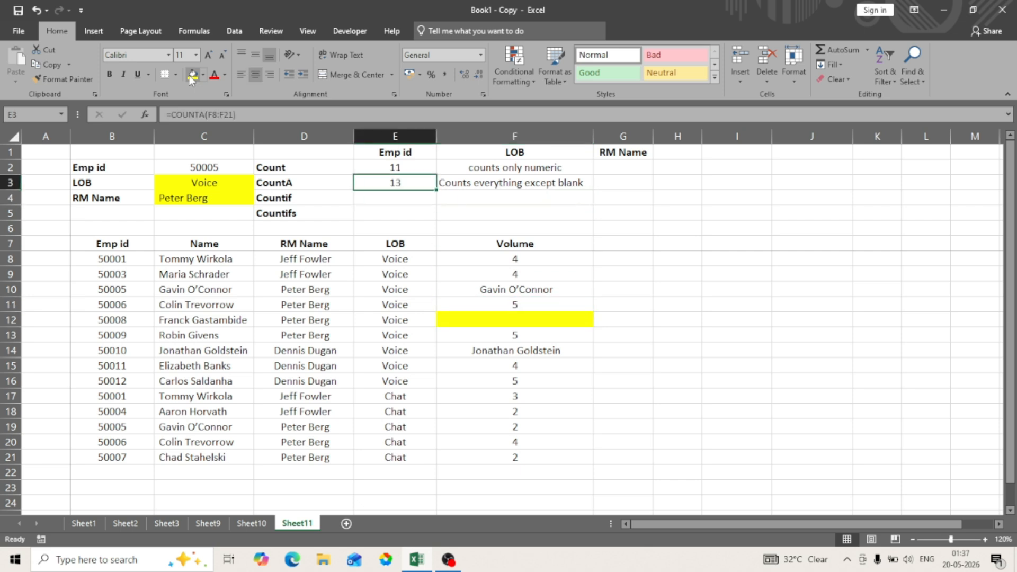
pyautogui.hotkey('shift', 'space')
pyautogui.press('Left')
# - Fill Volume cell F18 with yellow and clear its value as a second blank
pyautogui.press('Down')
pyautogui.press('Down')
pyautogui.press('Down')
pyautogui.press('Down')
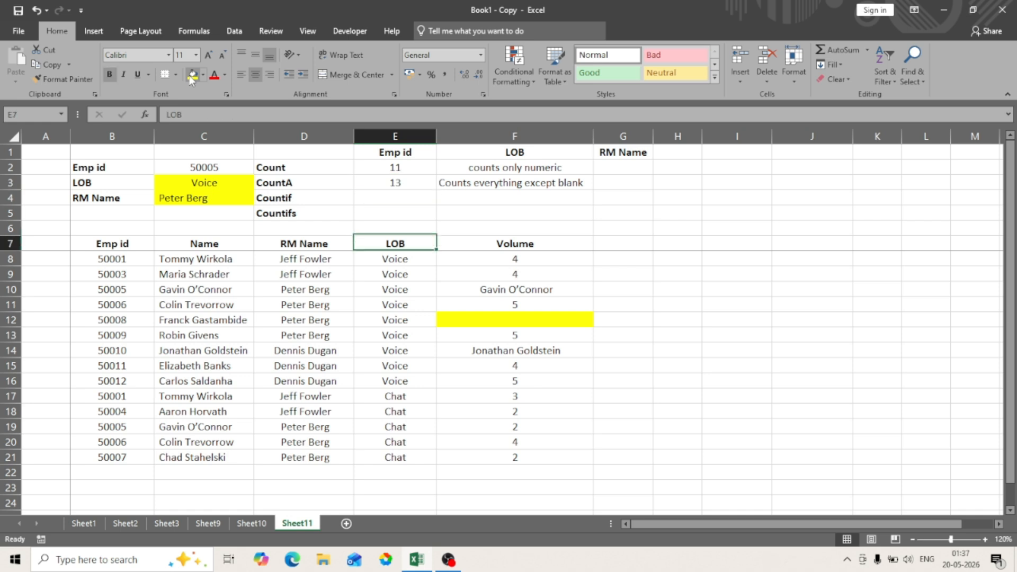
pyautogui.press('Right')
pyautogui.press('Down')
pyautogui.press('Down')
pyautogui.press('Down')
pyautogui.press('Down')
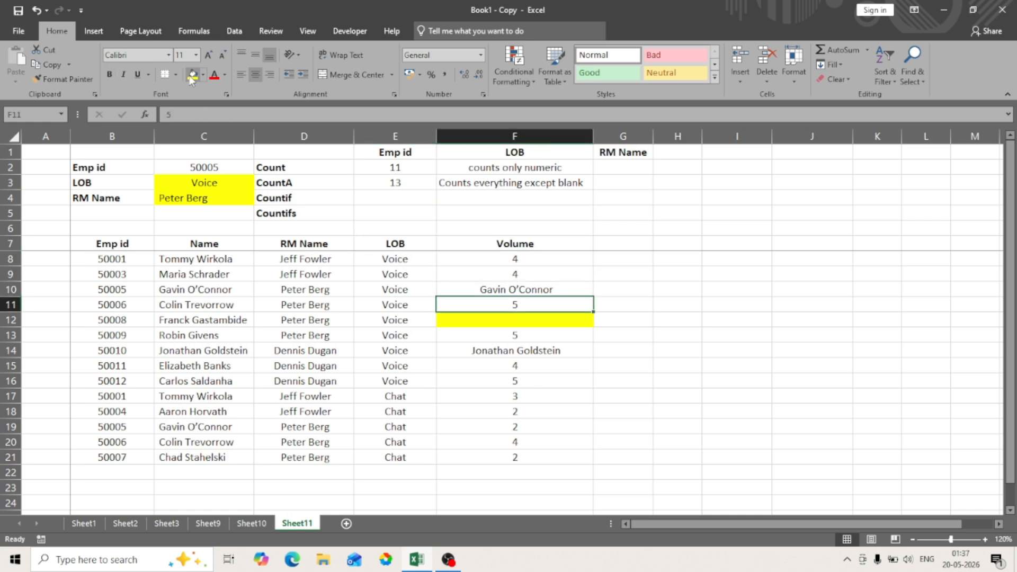
pyautogui.press('Down')
pyautogui.press('Down')
pyautogui.press('Down')
pyautogui.press('Down')
pyautogui.press('Down')
pyautogui.press('Down')
pyautogui.press('Down')
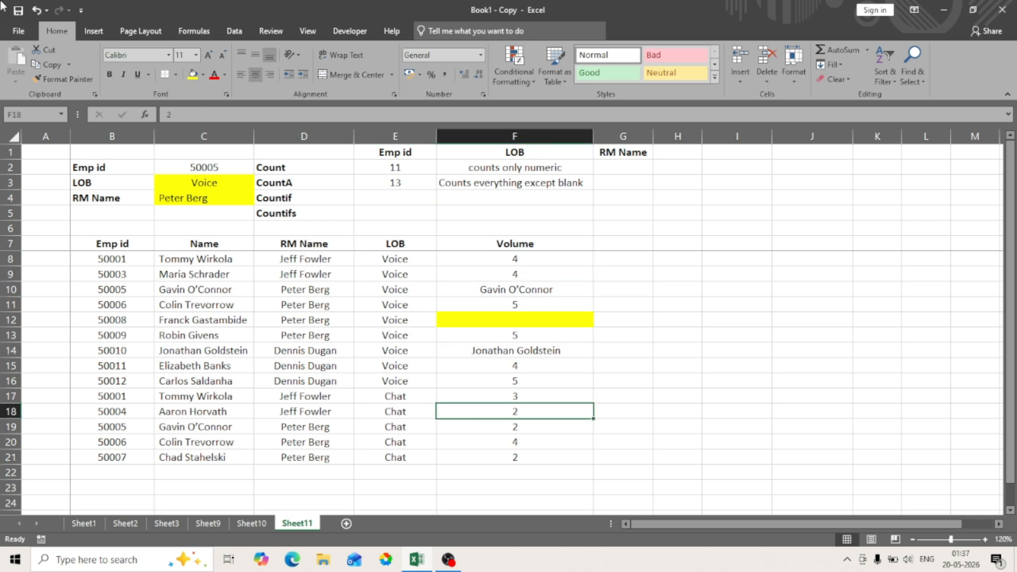
pyautogui.click(195, 77)
pyautogui.press('Delete')
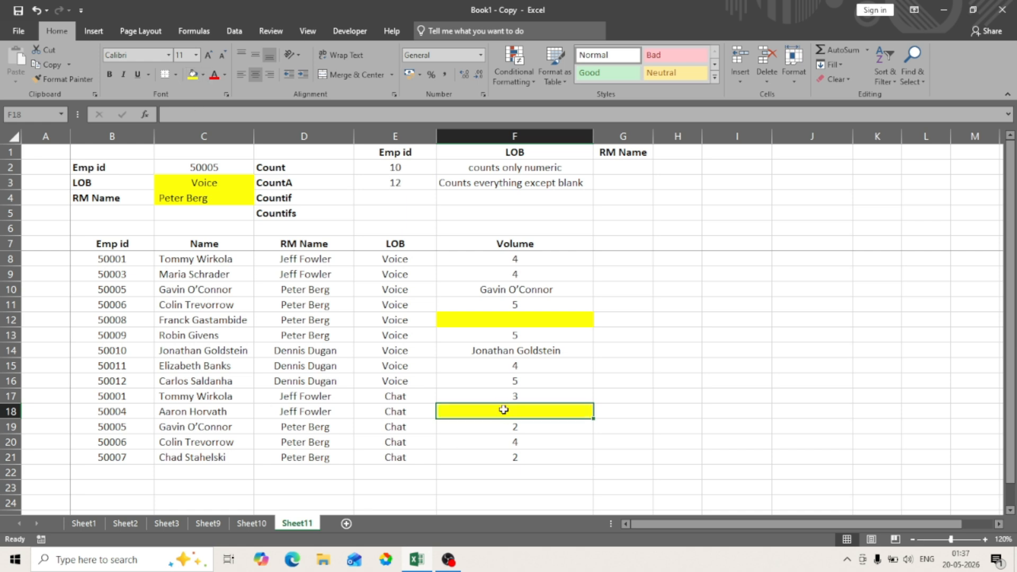
# - Compare the COUNT result in E2 with the COUNTA result in E3
pyautogui.press('Left')
pyautogui.hotkey('ctrl', 'Up')
pyautogui.hotkey('ctrl', 'Up')
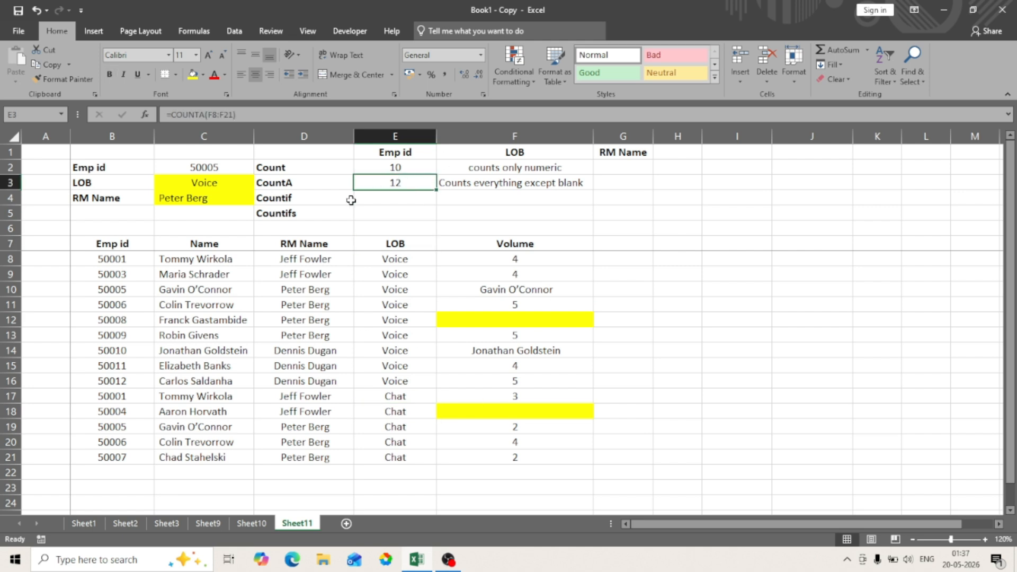
pyautogui.click(377, 168)
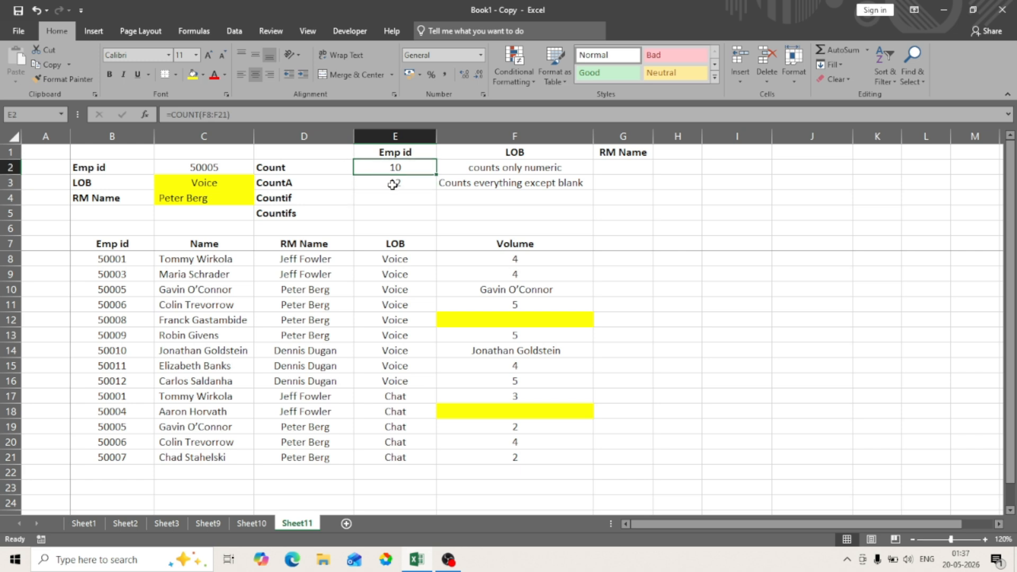
pyautogui.click(393, 184)
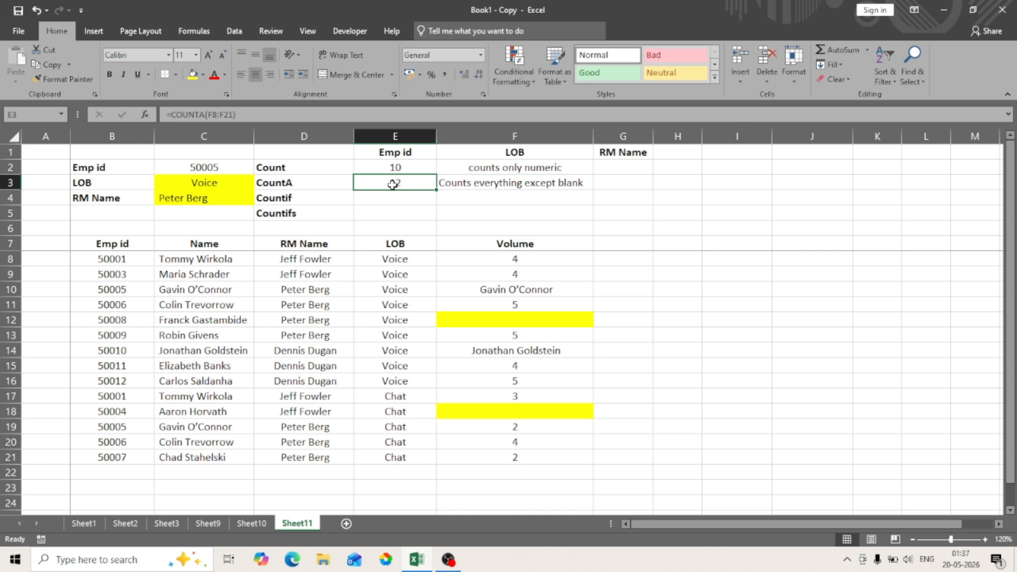
# - Review the RM Name column by selecting its entries from D8 down to D21
pyautogui.press('Down')
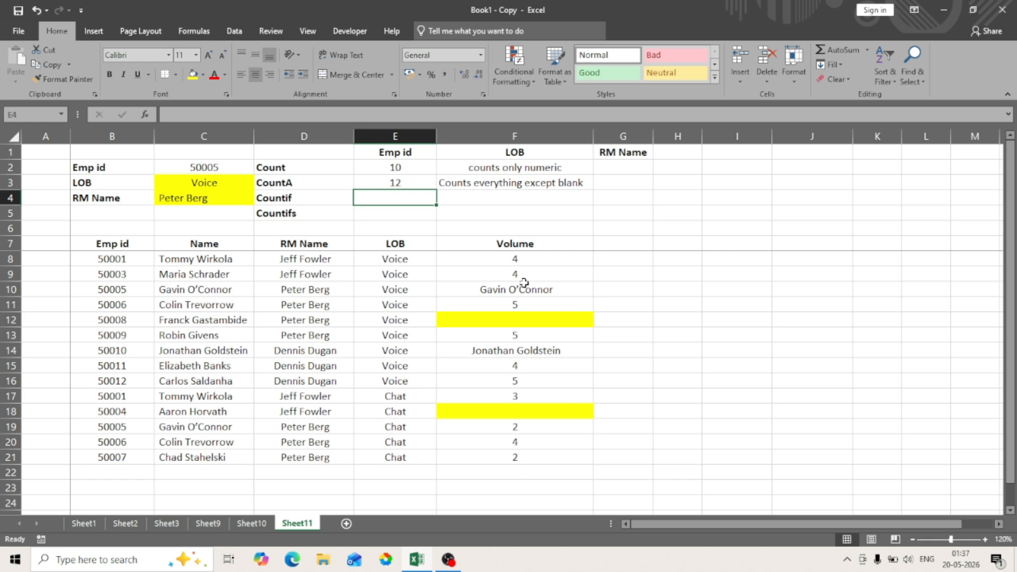
pyautogui.press('Down')
pyautogui.press('Down')
pyautogui.press('Down')
pyautogui.press('Left')
pyautogui.press('Left')
pyautogui.press('Left')
pyautogui.press('Down')
pyautogui.press('Right')
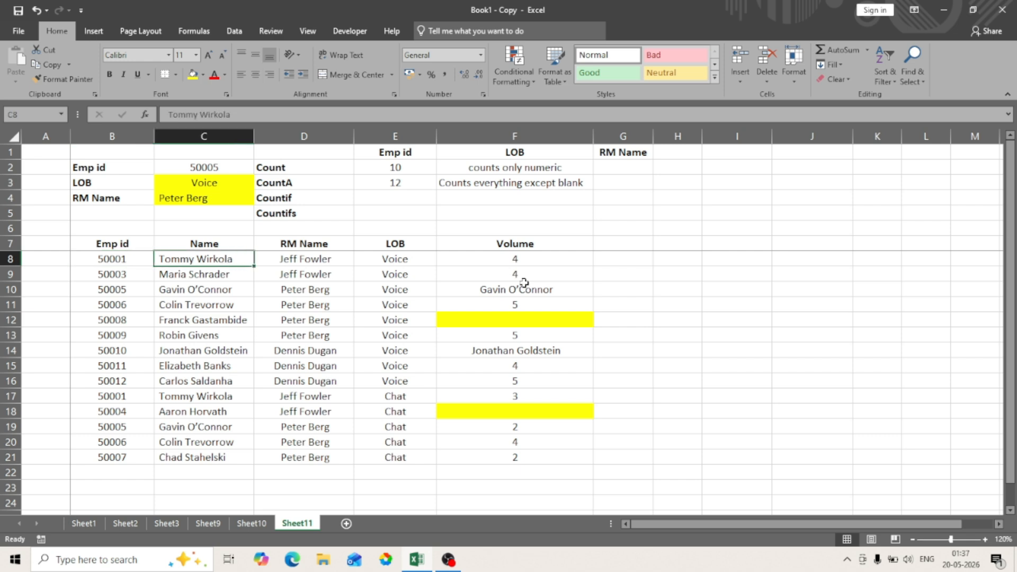
pyautogui.press('Right')
pyautogui.hotkey('ctrl', 'shift', 'Down')
pyautogui.press('Up')
pyautogui.press('Down')
pyautogui.hotkey('ctrl', 'shift', 'Down')
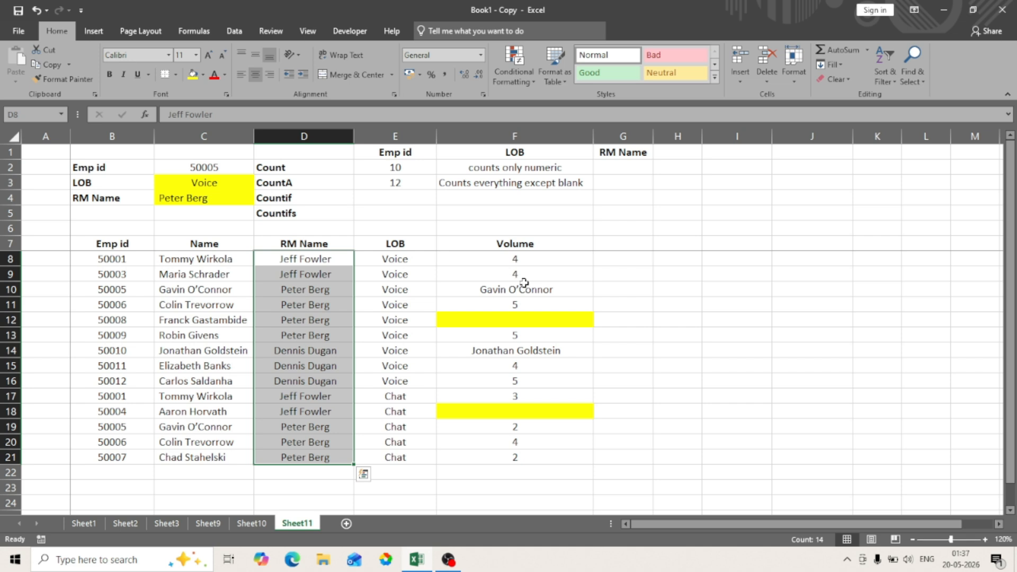
# - Begin a COUNTIF formula in cell E4 with the RM Name entries D8:D21 as its range
pyautogui.press('Up')
pyautogui.press('Up')
pyautogui.press('Up')
pyautogui.press('Up')
pyautogui.press('Right')
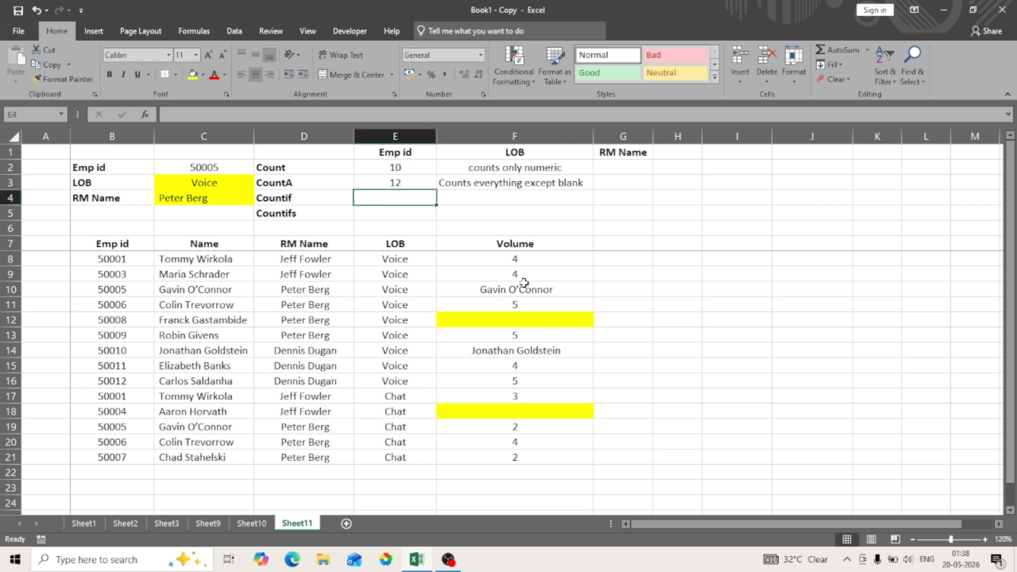
pyautogui.write('=')
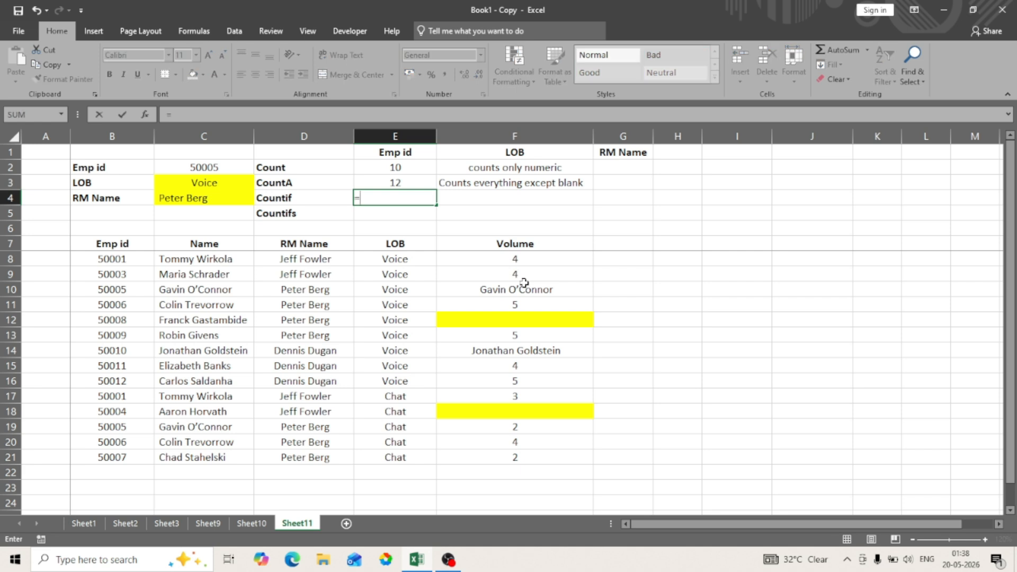
pyautogui.write('count')
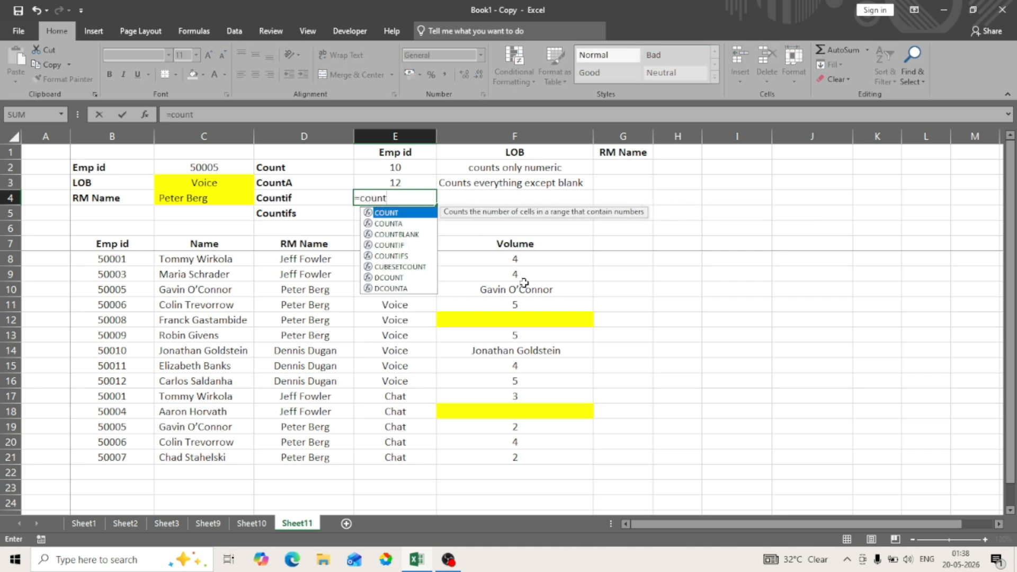
pyautogui.press('Escape')
pyautogui.write('=countif')
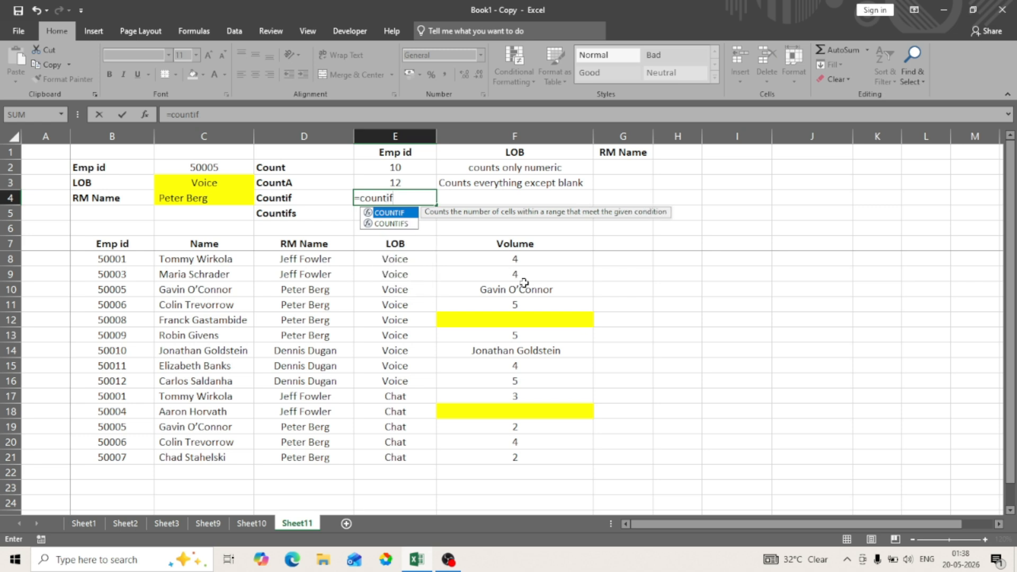
pyautogui.press('Tab')
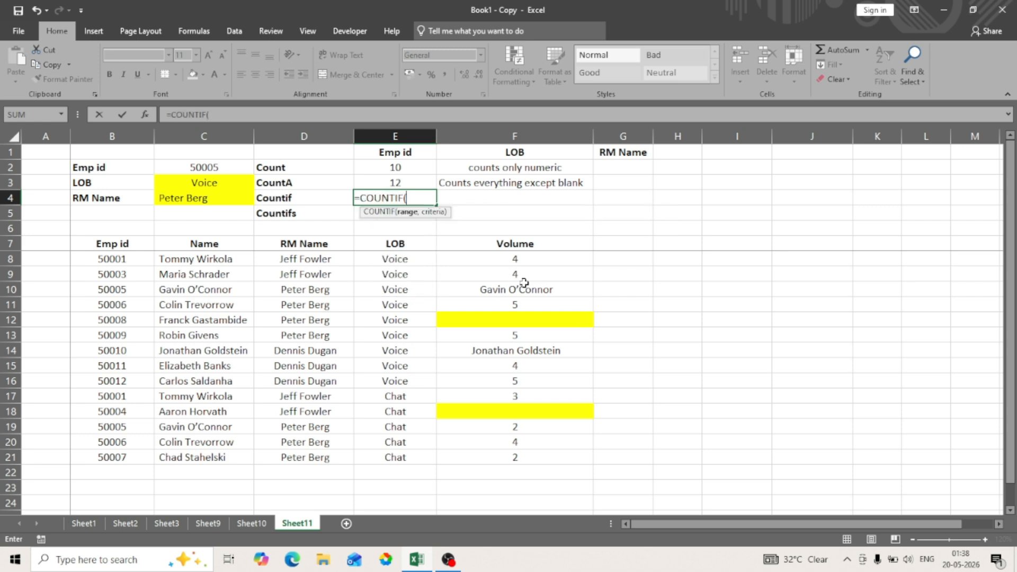
pyautogui.press('Down')
pyautogui.press('Down')
pyautogui.press('Down')
pyautogui.press('Left')
pyautogui.press('Down')
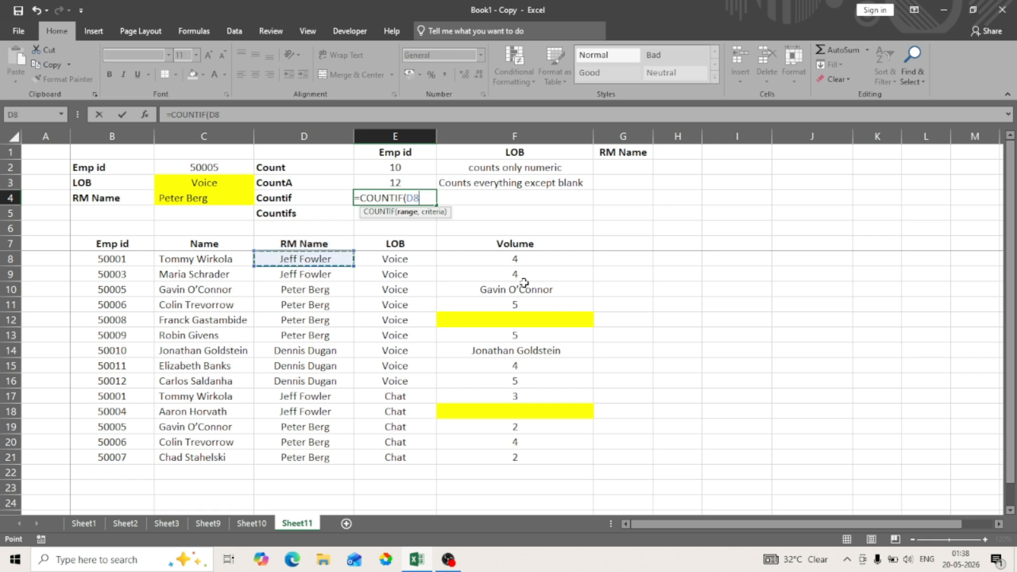
pyautogui.hotkey('ctrl', 'shift', 'Down')
pyautogui.write(',')
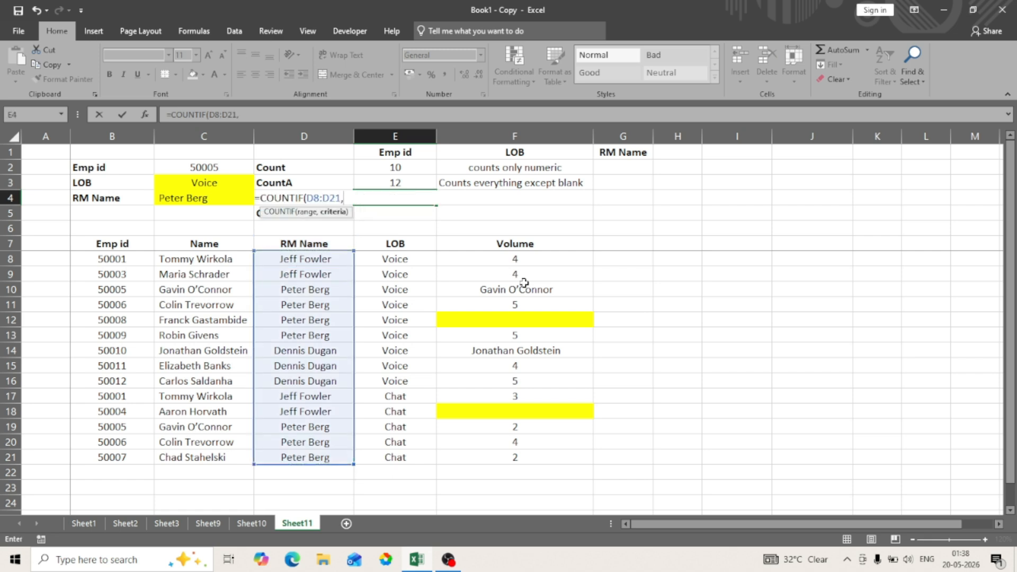
# - Use cell C4 as the criteria of the COUNTIF formula and complete it
pyautogui.press('Left')
pyautogui.press('Left')
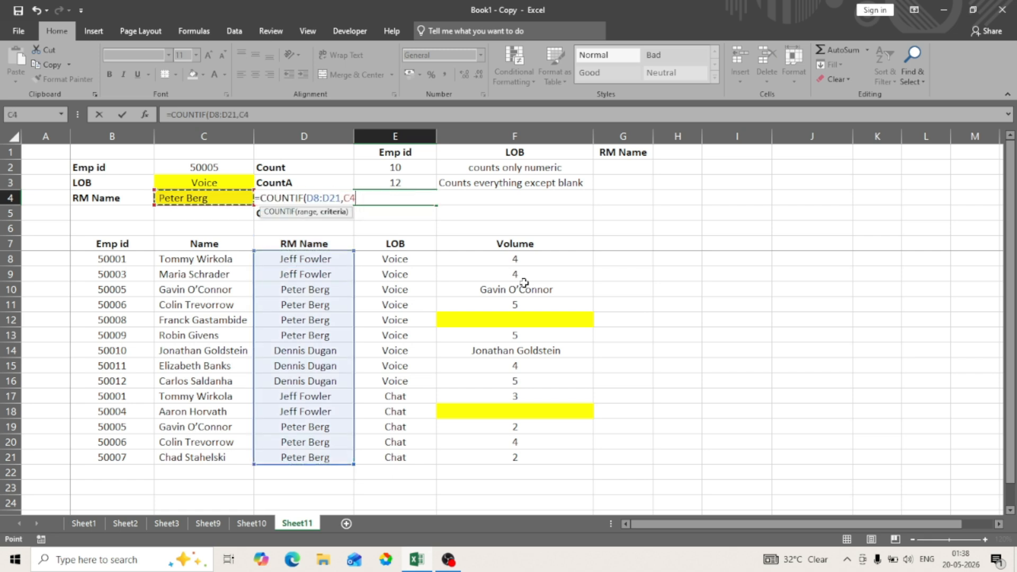
pyautogui.write(')')
pyautogui.press('Return')
pyautogui.press('Up')
# - Add filters to the table's header row 7
pyautogui.press('Down')
pyautogui.press('Down')
pyautogui.press('Down')
pyautogui.press('Left')
pyautogui.hotkey('shift', 'space')
pyautogui.hotkey('ctrl', 'shift', 'l')
pyautogui.press('Left')
pyautogui.press('Right')
# - Filter the RM Name column to show only the manager named in cell C4
pyautogui.hotkey('alt', 'Down')
pyautogui.press('Up')
pyautogui.press('Up')
pyautogui.press('space')
pyautogui.press('Down')
pyautogui.press('Down')
pyautogui.press('Down')
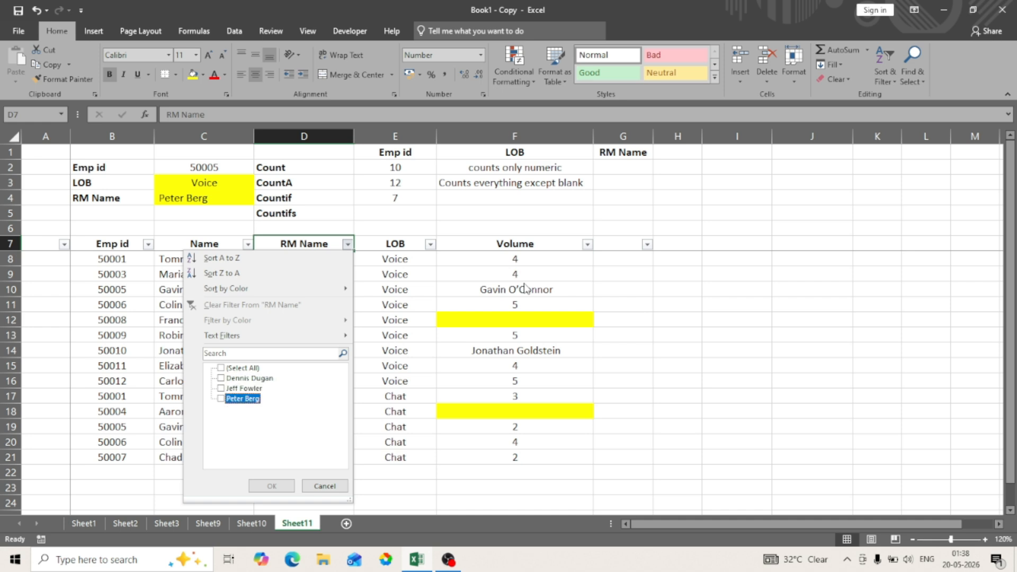
pyautogui.press('space')
pyautogui.press('Return')
# - Select the filtered RM Name entries and compare their count with the COUNTIF result in E4
pyautogui.press('Down')
pyautogui.hotkey('ctrl', 'shift', 'Down')
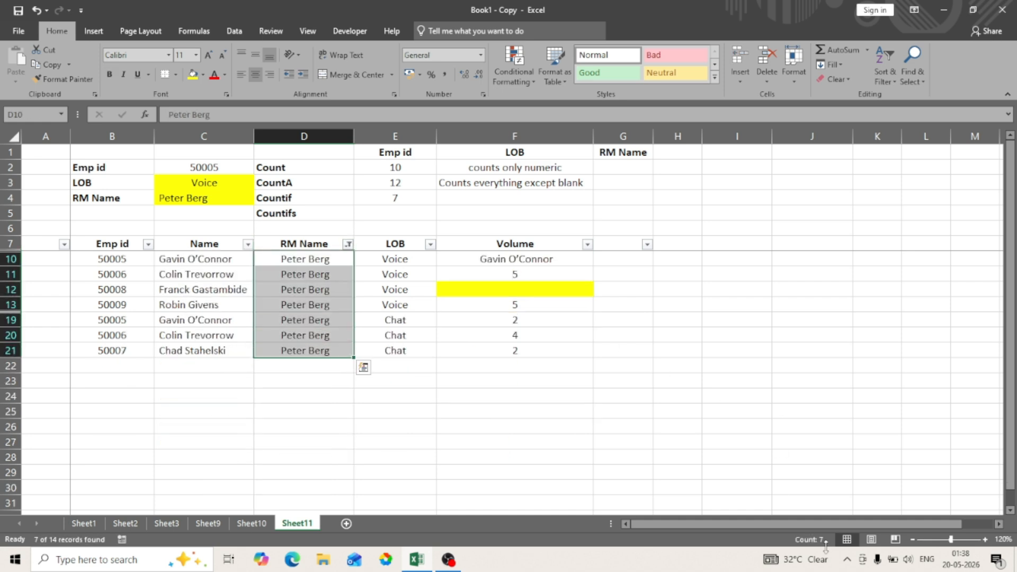
pyautogui.hotkey('ctrl', 'q')
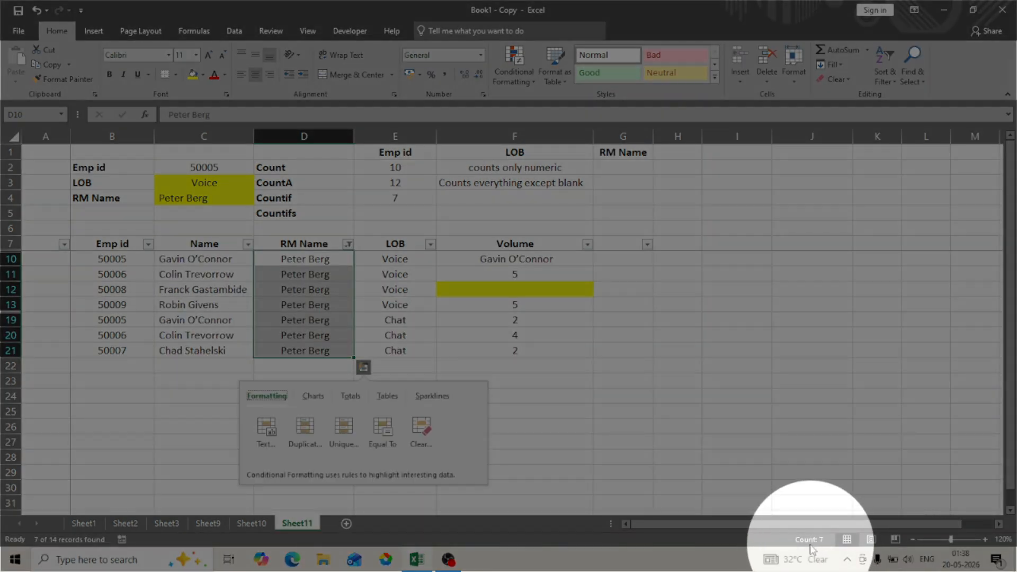
pyautogui.press('Escape')
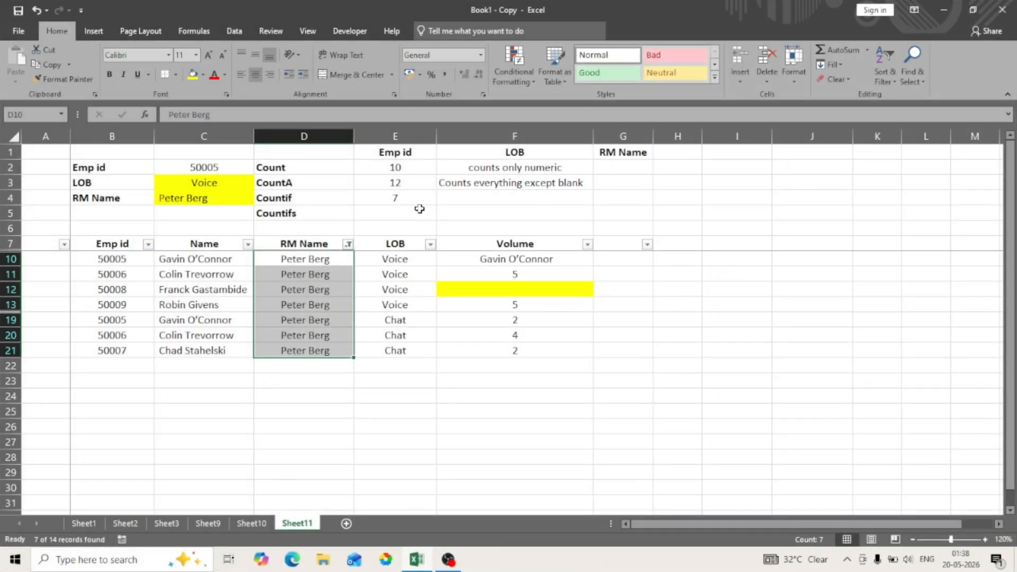
pyautogui.click(402, 199)
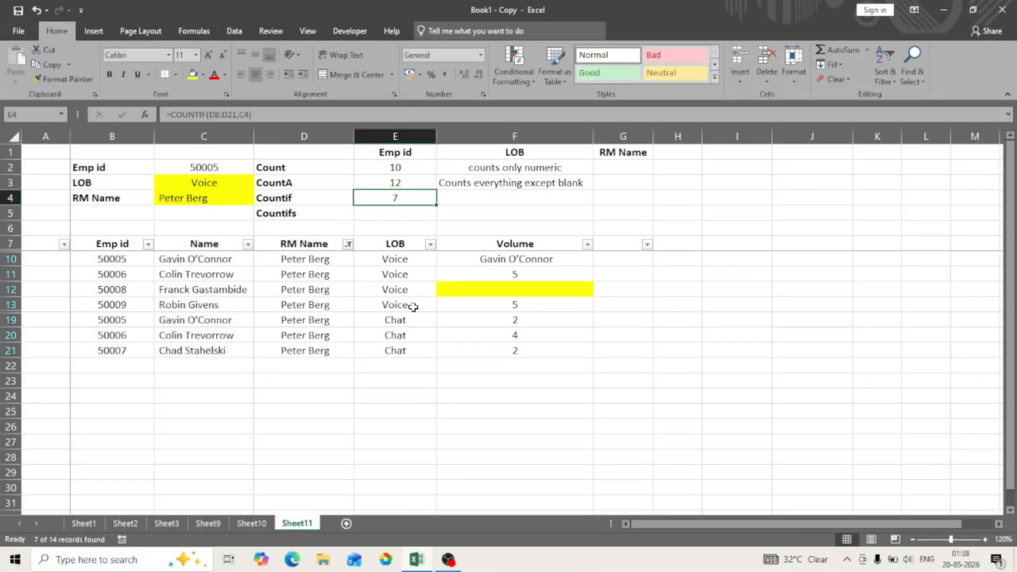
# - Remove the filters from the table so that all rows are shown again
pyautogui.hotkey('ctrl', 'Down')
pyautogui.hotkey('ctrl', 'shift', 'l')
pyautogui.press('Down')
pyautogui.press('Up')
# - Begin a COUNTIFS formula in cell E5 with D8:D21 as the first criteria range
pyautogui.press('Left')
pyautogui.press('Up')
pyautogui.press('Up')
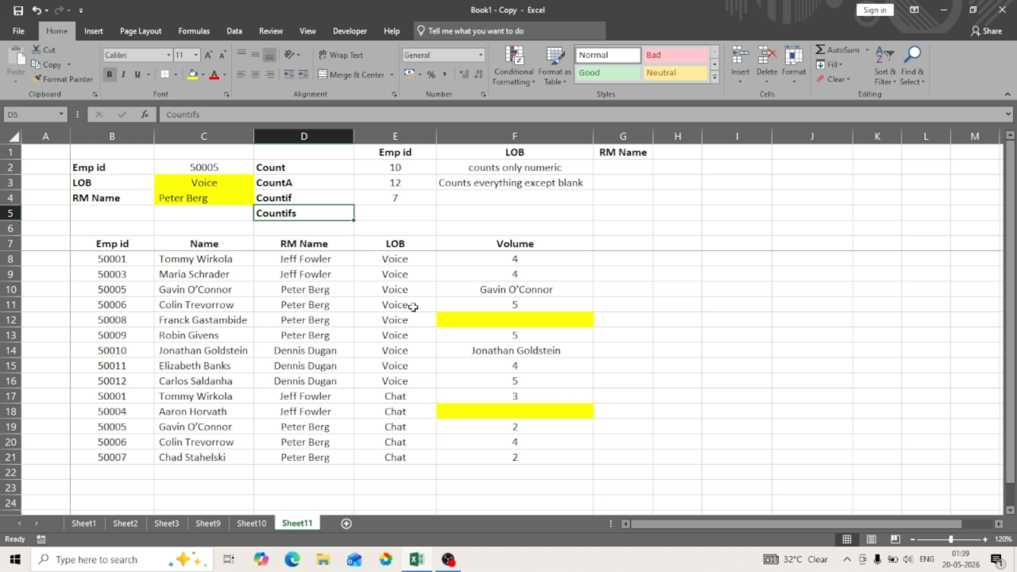
pyautogui.press('Right')
pyautogui.write('=')
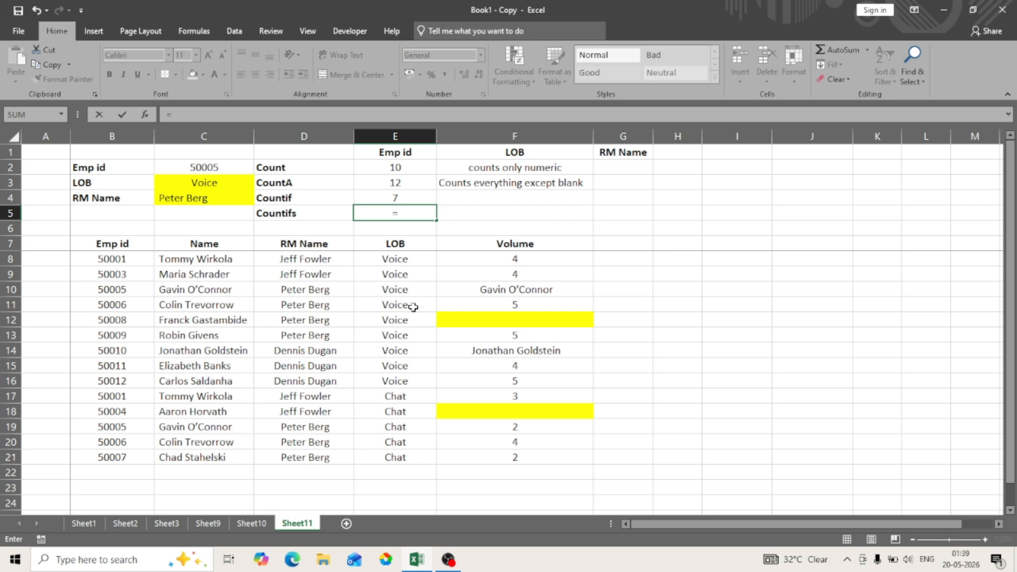
pyautogui.write('countifs')
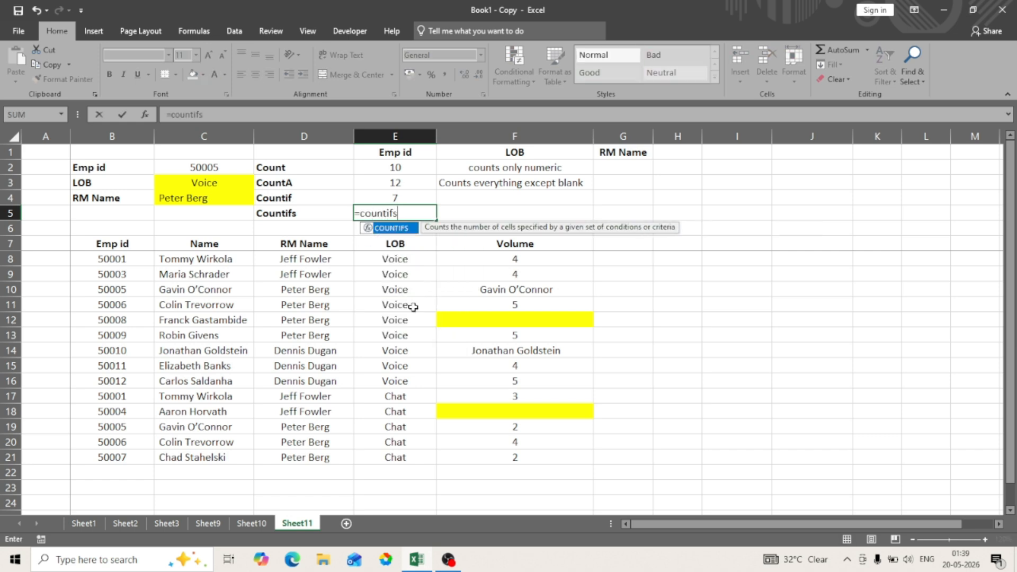
pyautogui.press('Tab')
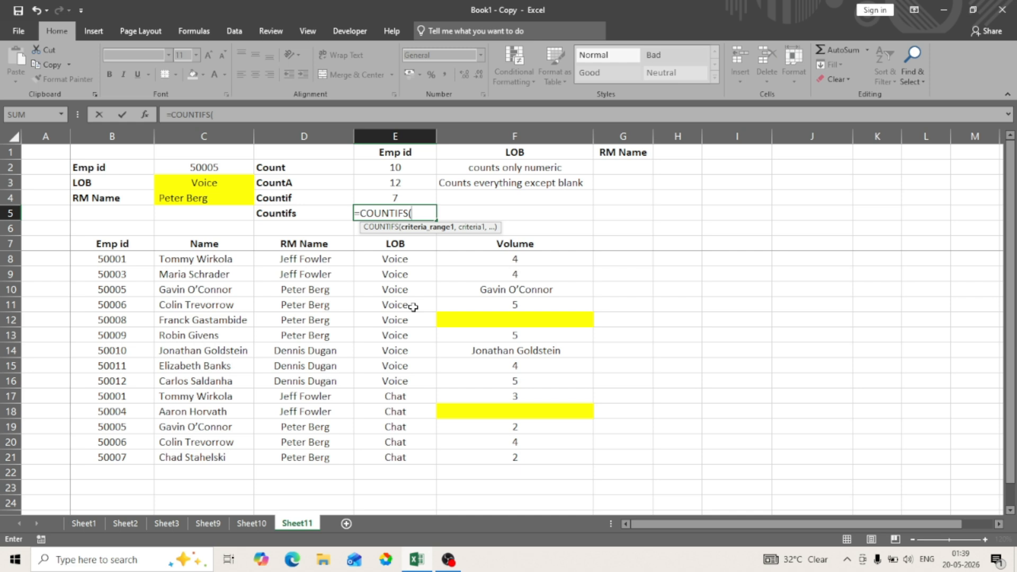
pyautogui.press('Down')
pyautogui.press('Down')
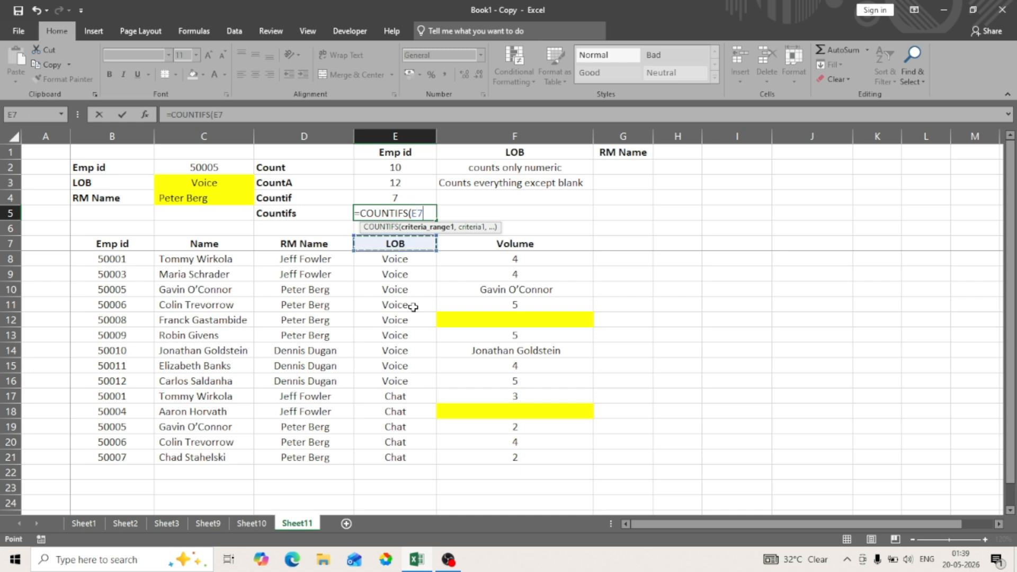
pyautogui.press('Left')
pyautogui.press('Down')
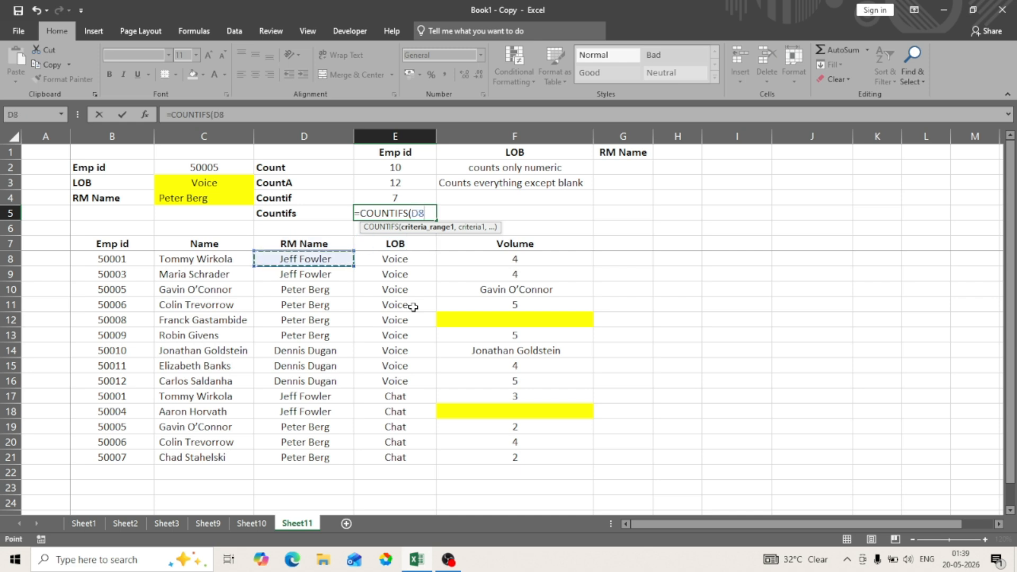
pyautogui.hotkey('ctrl', 'shift', 'Down')
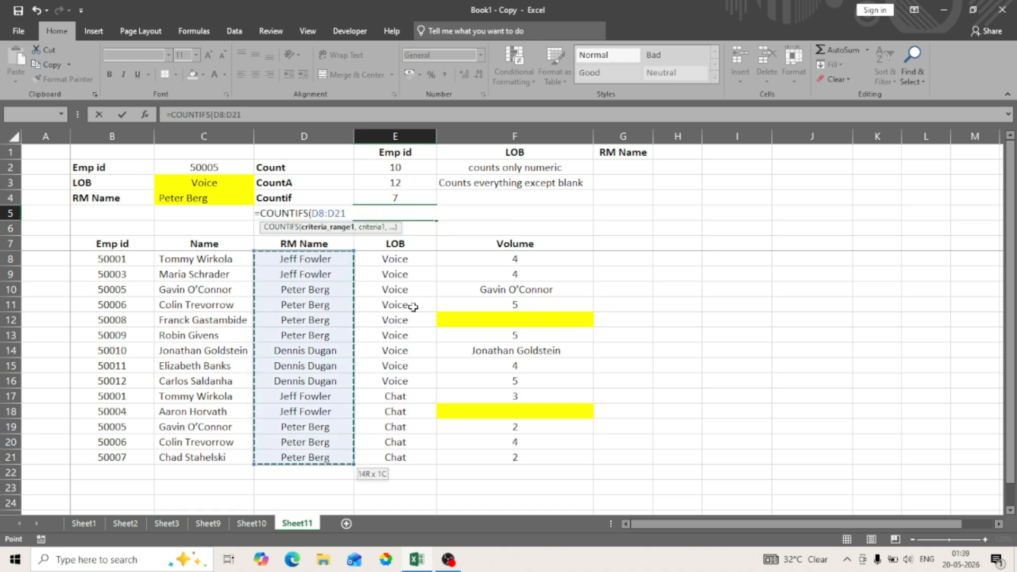
pyautogui.hotkey('shift', 'Right')
pyautogui.press('Left')
pyautogui.press('Right')
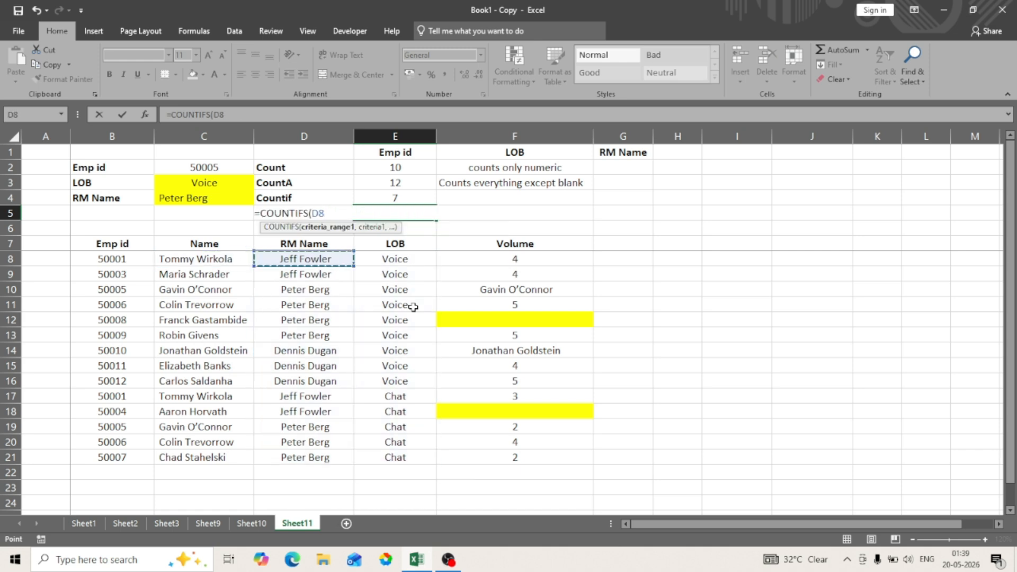
pyautogui.hotkey('ctrl', 'shift', 'Down')
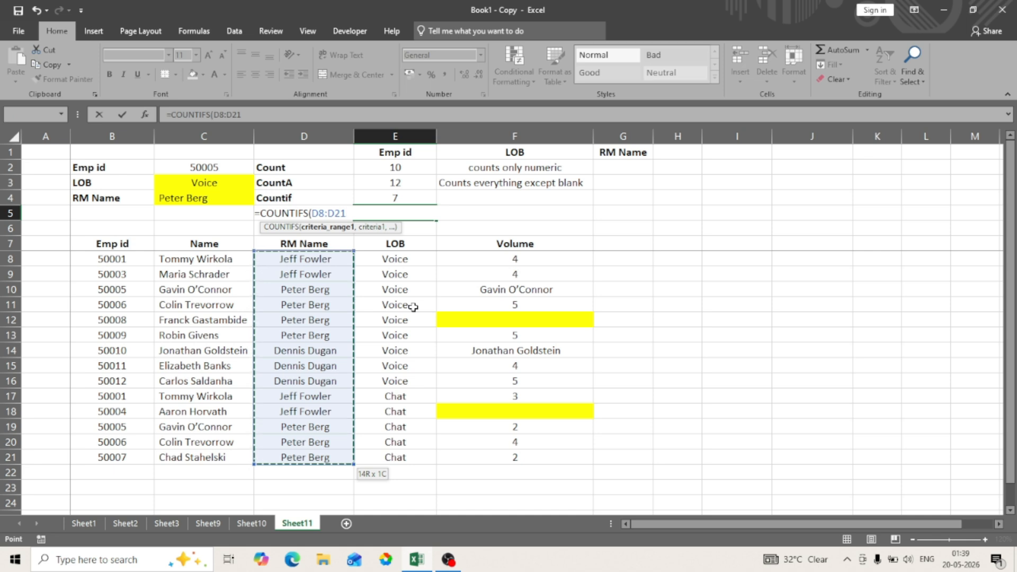
# - Set cell C4, the RM Name value, as the first criterion of the COUNTIFS formula
pyautogui.write(',')
pyautogui.press('Left')
pyautogui.press('Left')
pyautogui.press('Left')
pyautogui.press('Up')
pyautogui.press('Right')
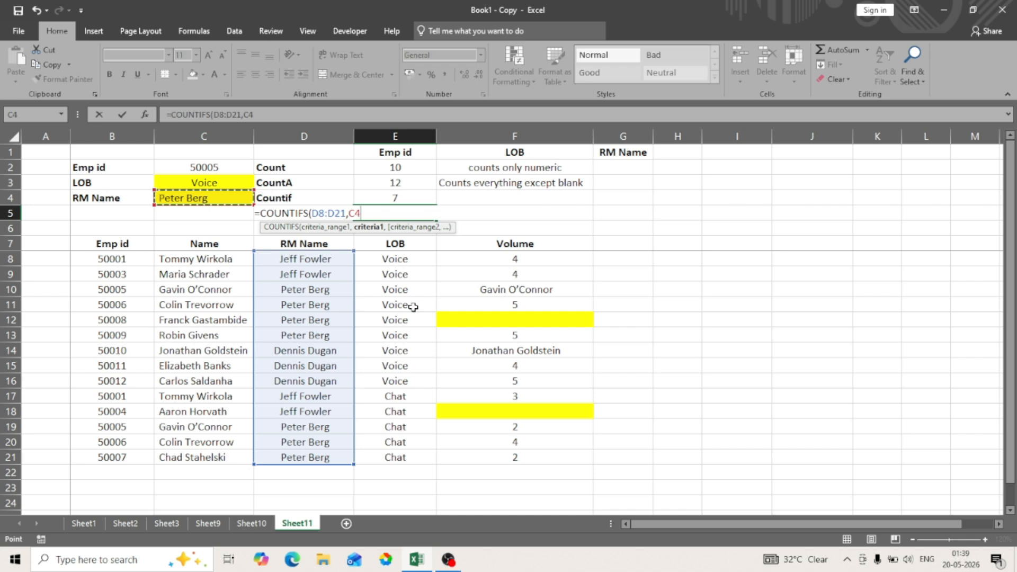
# - Add the LOB entries E8:E21 as the second criteria range of the COUNTIFS formula
pyautogui.write(',')
pyautogui.press('Down')
pyautogui.press('Down')
pyautogui.press('Down')
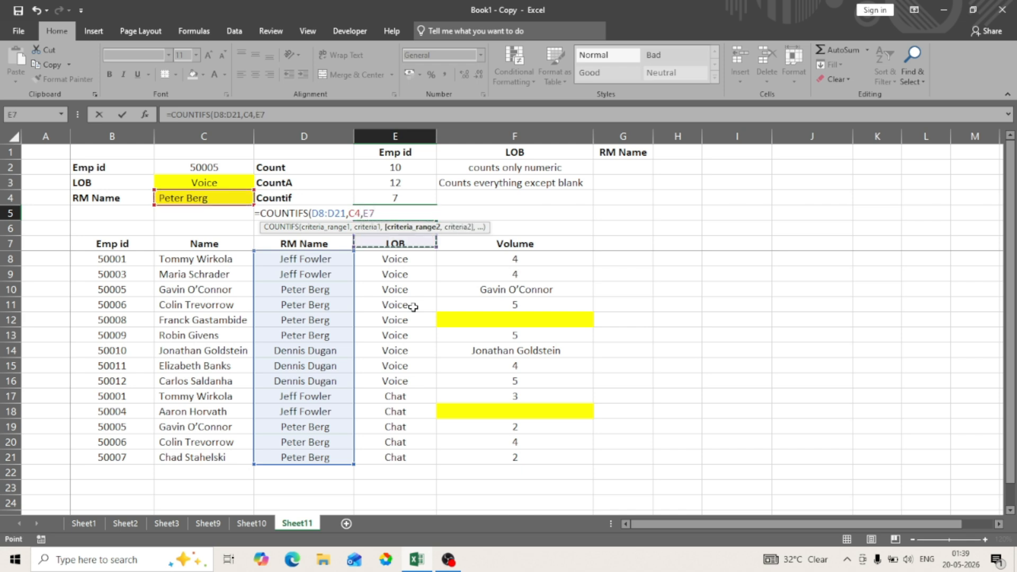
pyautogui.hotkey('ctrl', 'shift', 'Down')
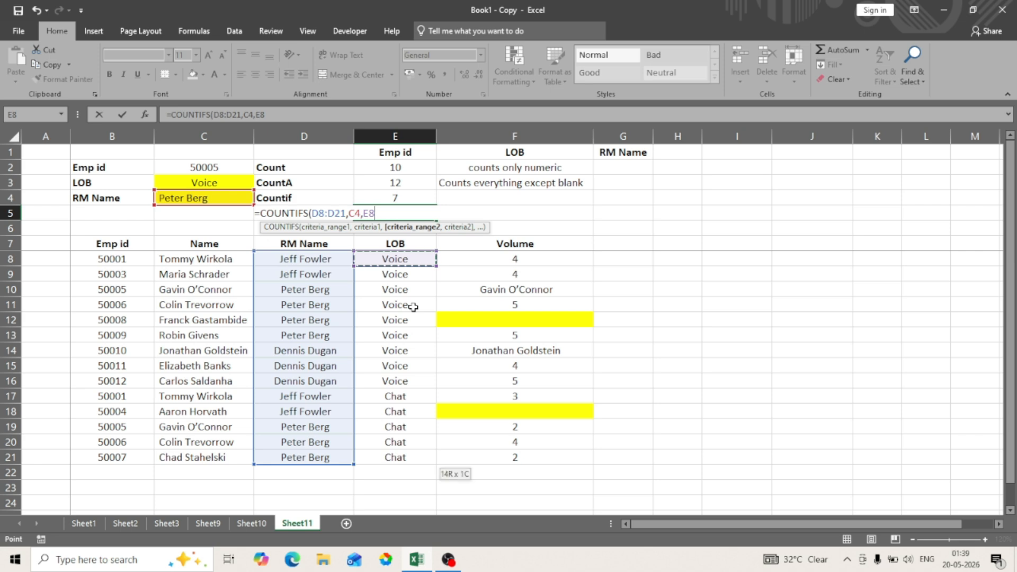
pyautogui.write(',')
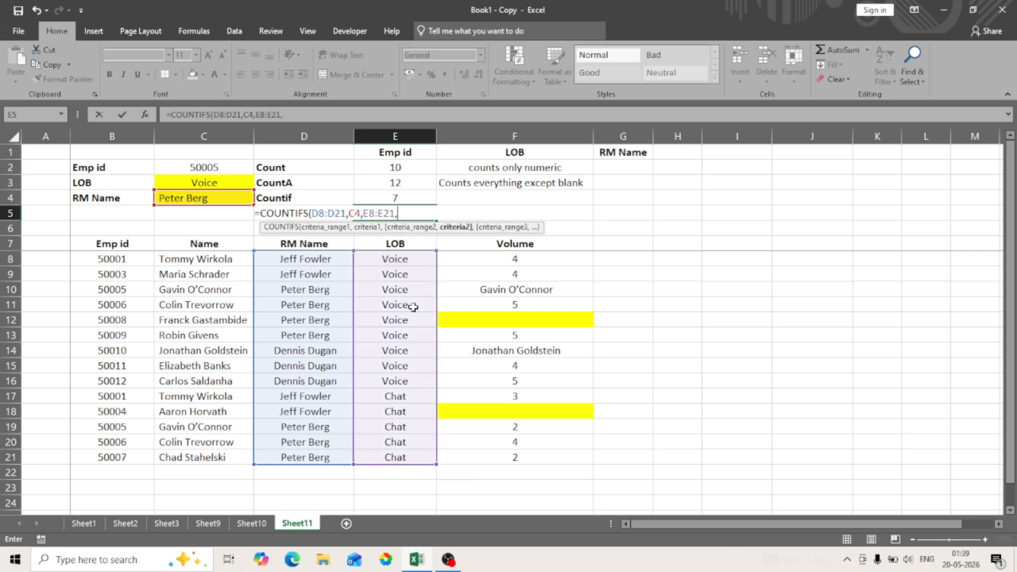
# - Set cell C3, the LOB value, as the second criterion and complete the COUNTIFS formula in E5
pyautogui.press('Left')
pyautogui.press('Left')
pyautogui.press('Up')
pyautogui.press('Up')
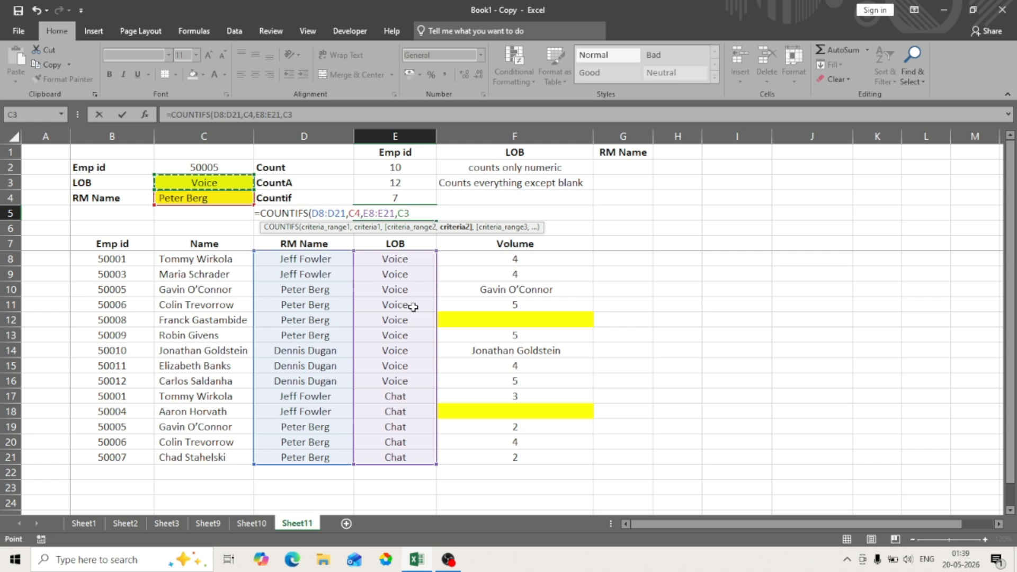
pyautogui.write(')')
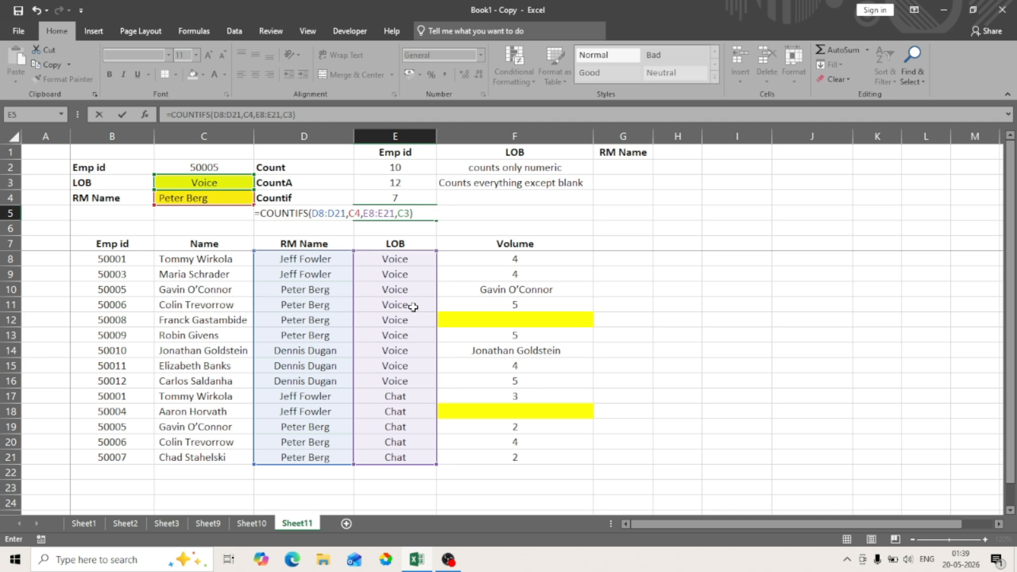
pyautogui.hotkey('ctrl', 'Return')
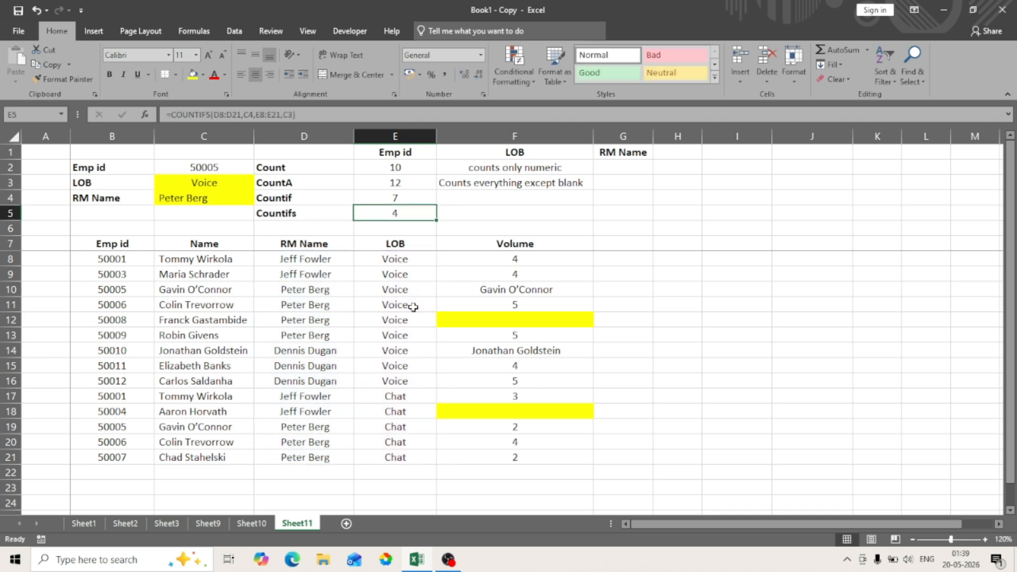
# - Turn on filters for header row 7 to cross-check the COUNTIFS result
pyautogui.press('Down')
pyautogui.press('Down')
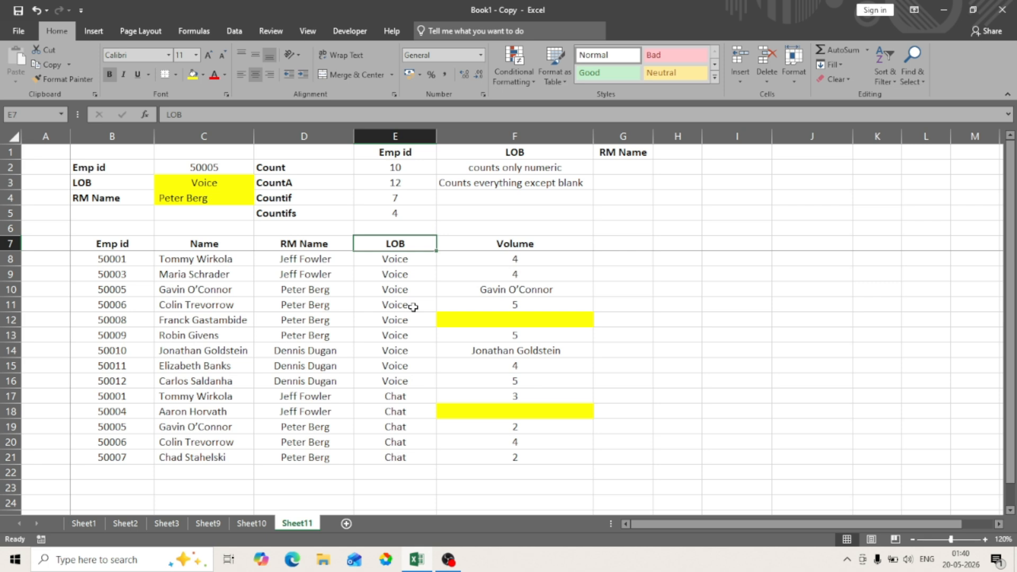
pyautogui.hotkey('shift', 'space')
pyautogui.hotkey('ctrl', 'shift', 'l')
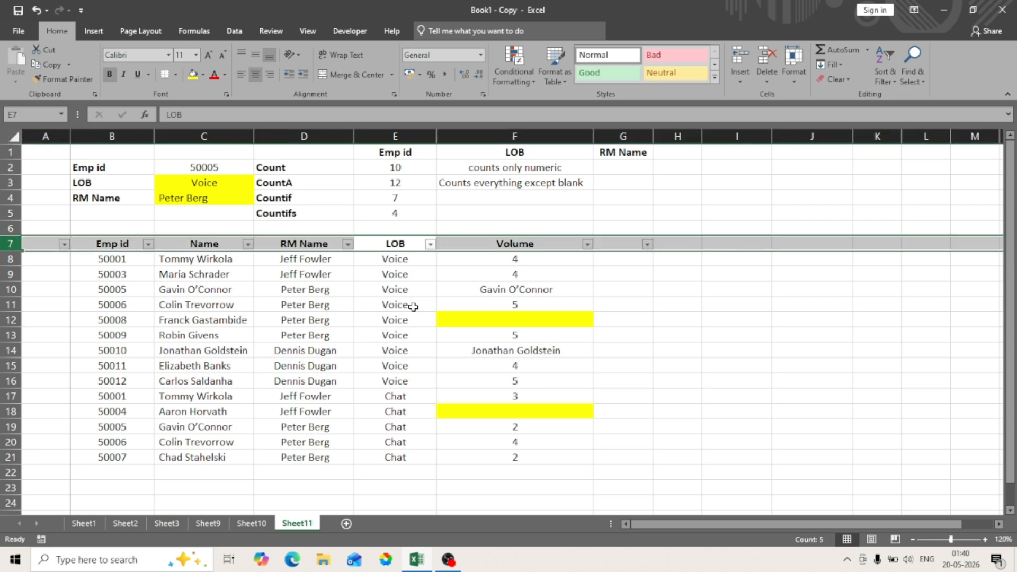
# - Filter the RM Name column to only the manager given in cell C4
pyautogui.press('Left')
pyautogui.hotkey('alt', 'Down')
pyautogui.press('Up')
pyautogui.press('space')
pyautogui.press('Down')
pyautogui.press('Down')
pyautogui.press('Down')
pyautogui.press('space')
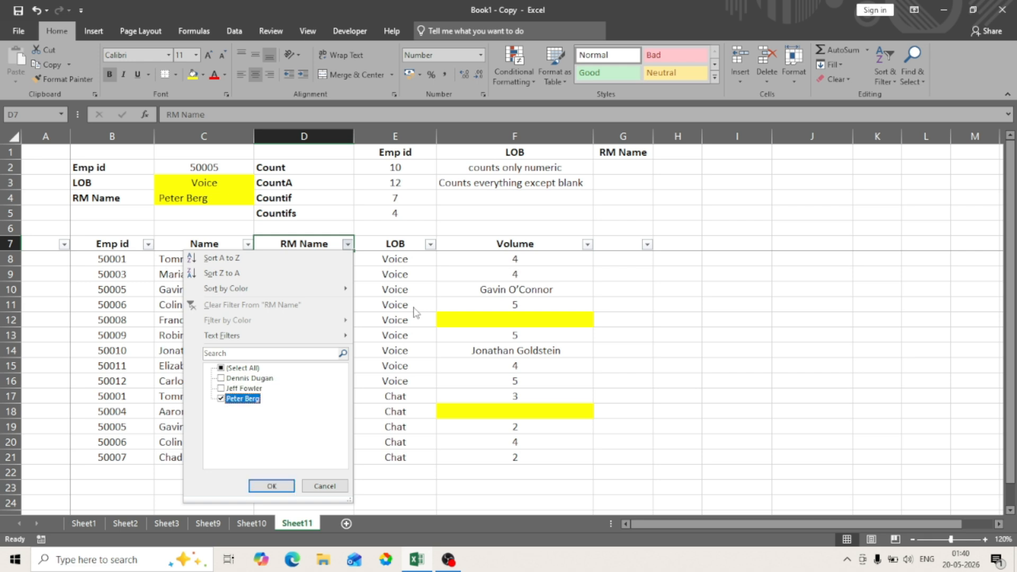
pyautogui.press('Return')
# - Filter the LOB column to show only Voice
pyautogui.press('Right')
pyautogui.hotkey('alt', 'Down')
pyautogui.press('Up')
pyautogui.press('Up')
pyautogui.press('space')
pyautogui.press('Down')
pyautogui.press('Down')
pyautogui.press('space')
pyautogui.press('Return')
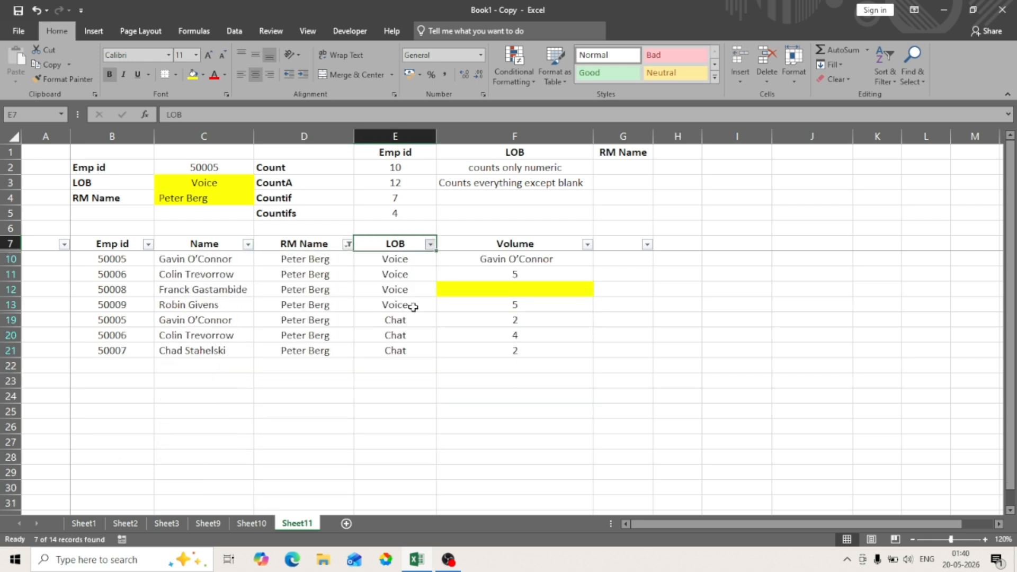
# - Select the filtered LOB entries to check their count against E5, and remove the table's filters
pyautogui.press('Down')
pyautogui.hotkey('ctrl', 'shift', 'Down')
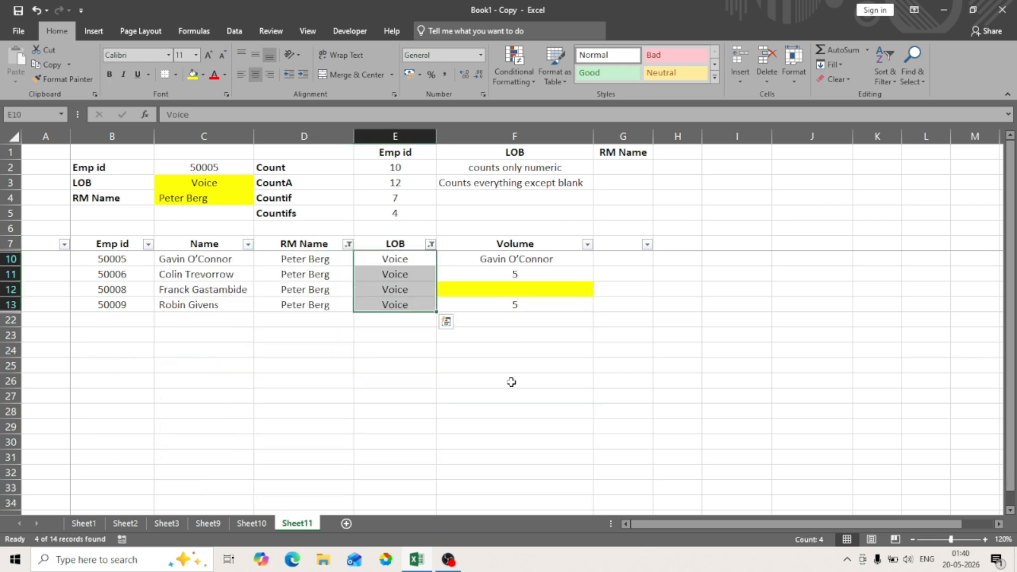
pyautogui.hotkey('ctrl', 'Up')
pyautogui.hotkey('ctrl', 'shift', 'l')
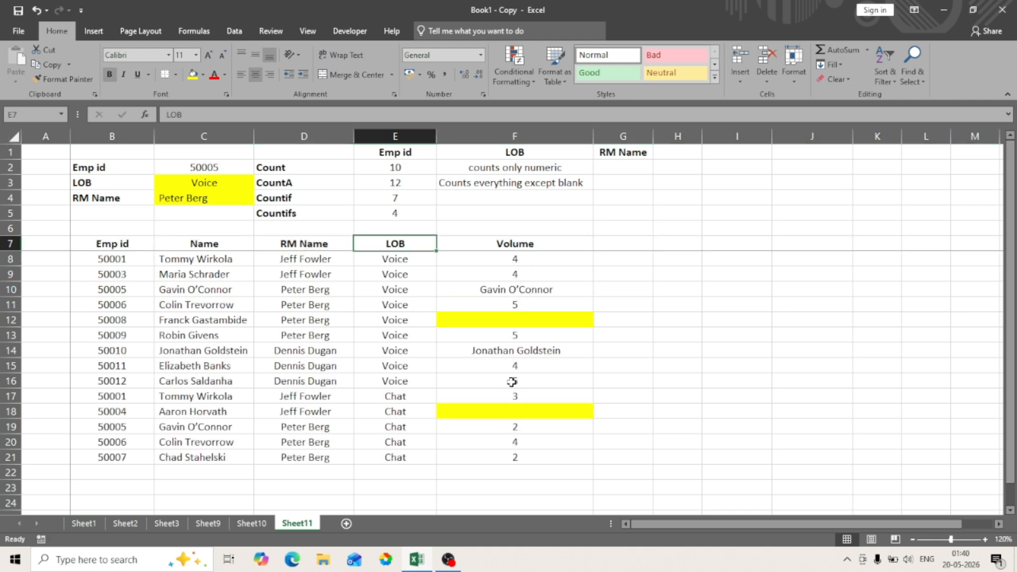
pyautogui.hotkey('ctrl', 'Left')
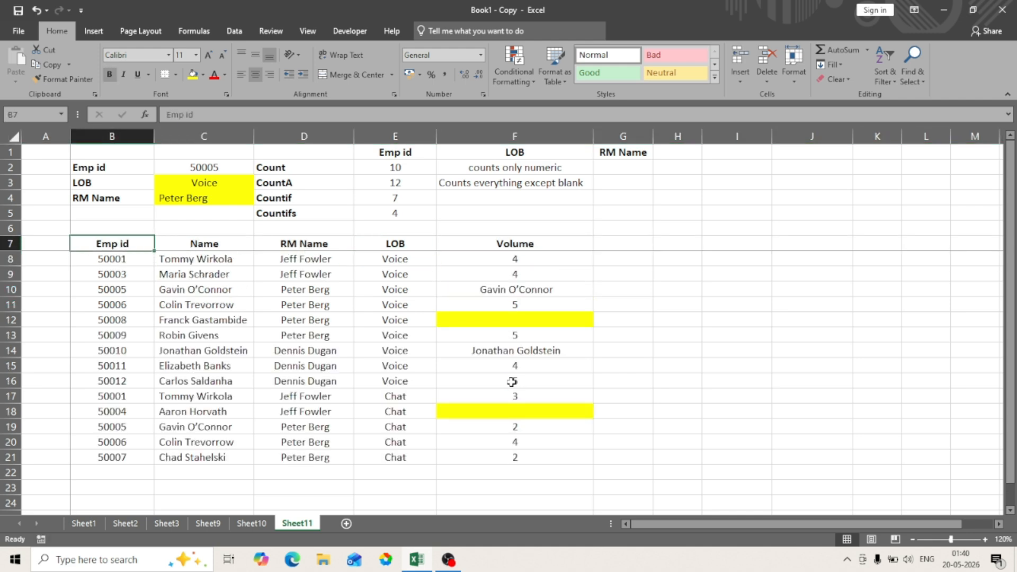